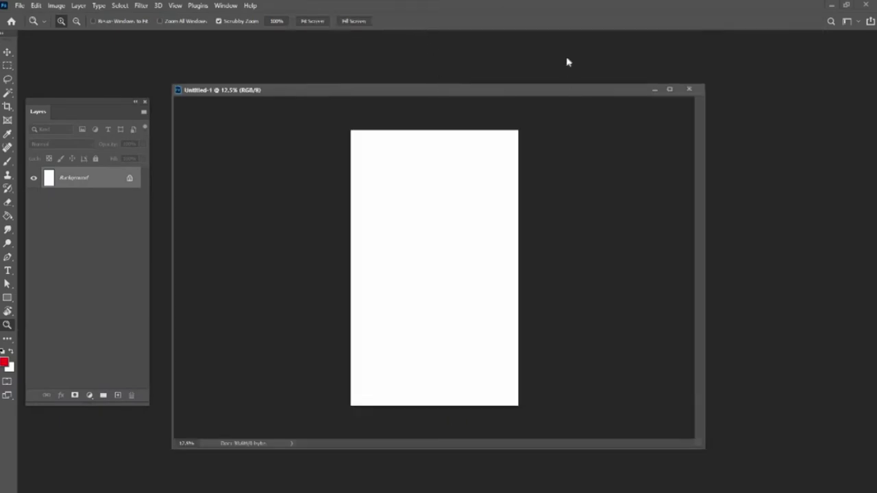
- Dock the floating document window, fit the canvas on screen, and move the floating Layers panel to the canvas's other side
drag(568, 90, 559, 37)
right_click(427, 186)
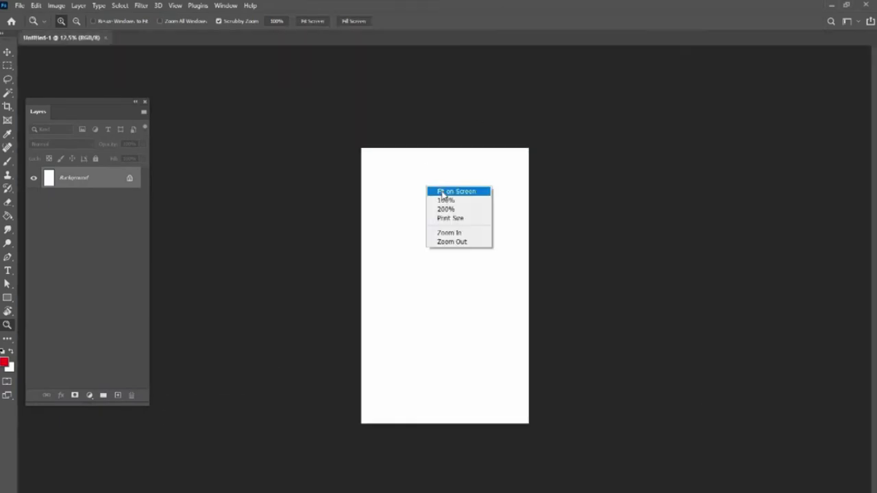
click(443, 191)
drag(120, 111, 725, 92)
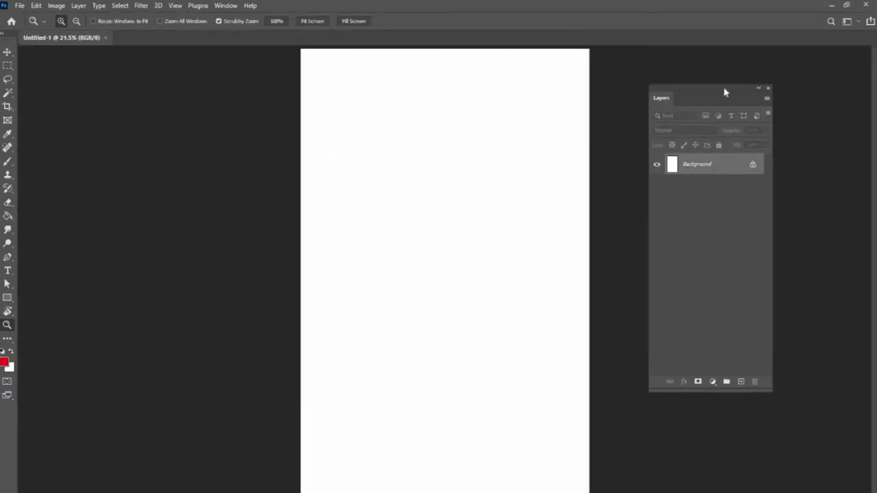
alt+click(489, 192)
click(489, 192)
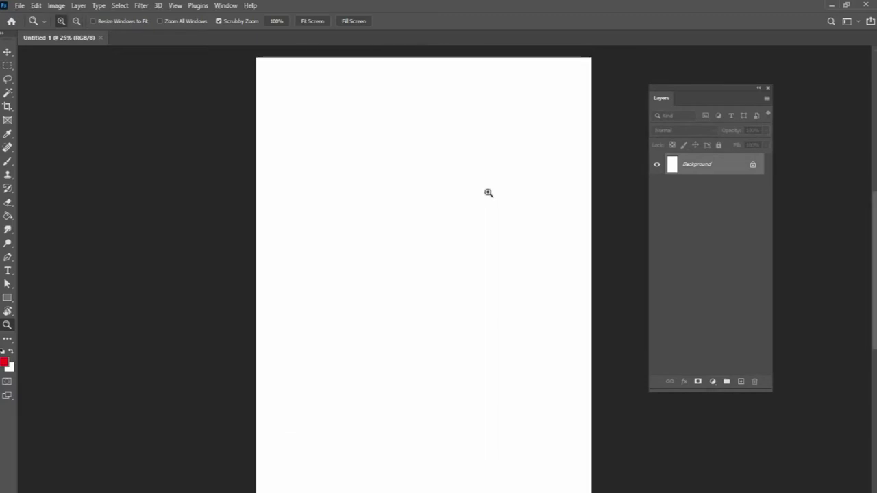
drag(478, 206, 477, 202)
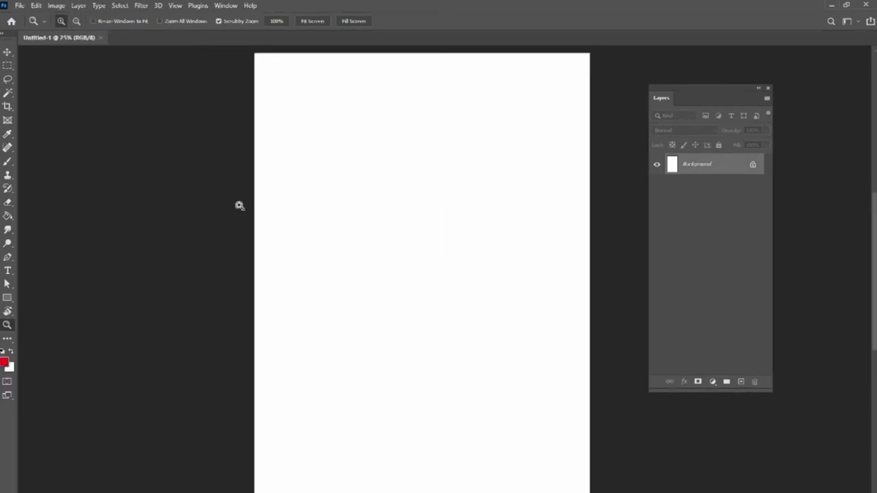
- Set the foreground colour to a very light grey and fill the background with the Paint Bucket
click(4, 363)
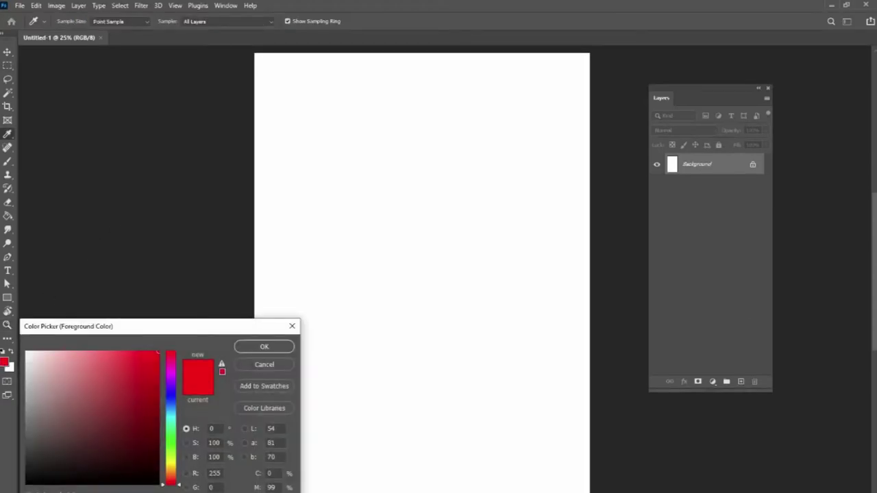
click(239, 350)
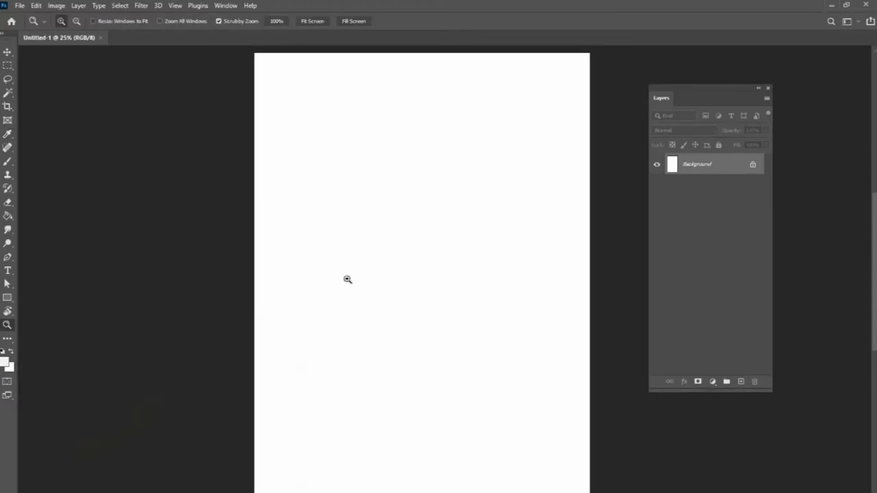
click(7, 215)
click(368, 254)
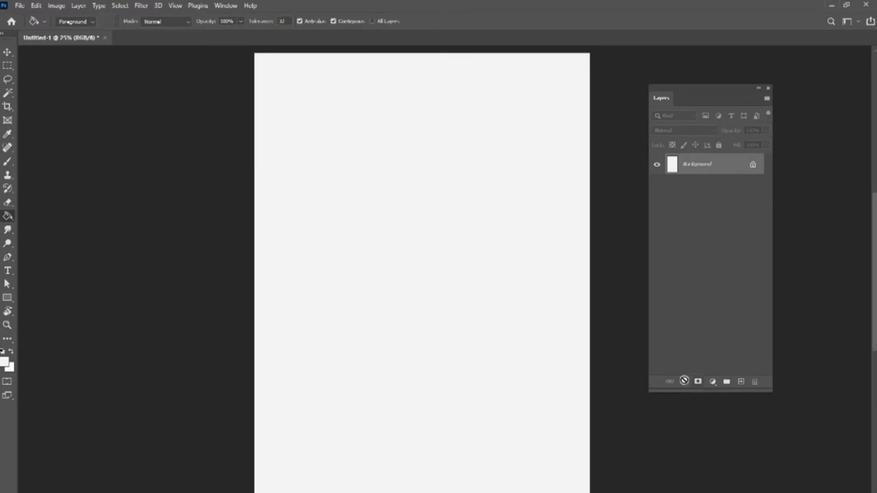
- Convert the Background to a regular layer named Layer 0 and apply a Gradient Overlay with Color Overlay turned off
double_click(728, 164)
click(525, 182)
click(684, 382)
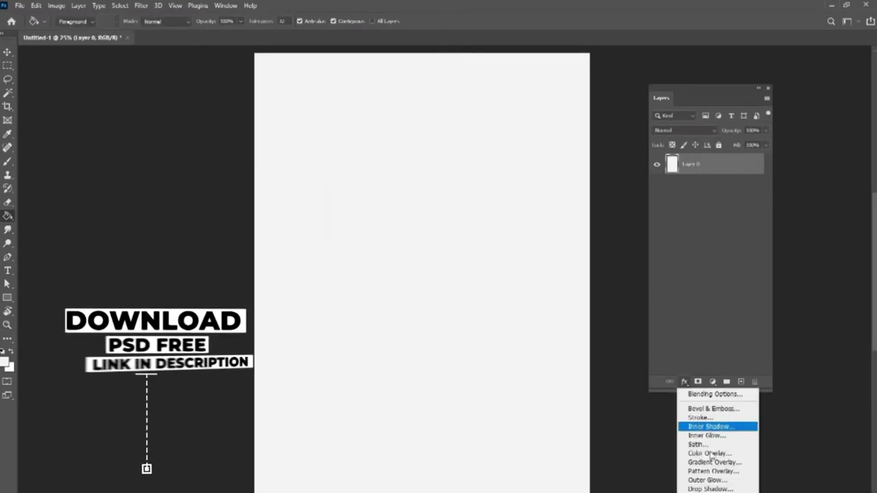
click(706, 464)
click(493, 337)
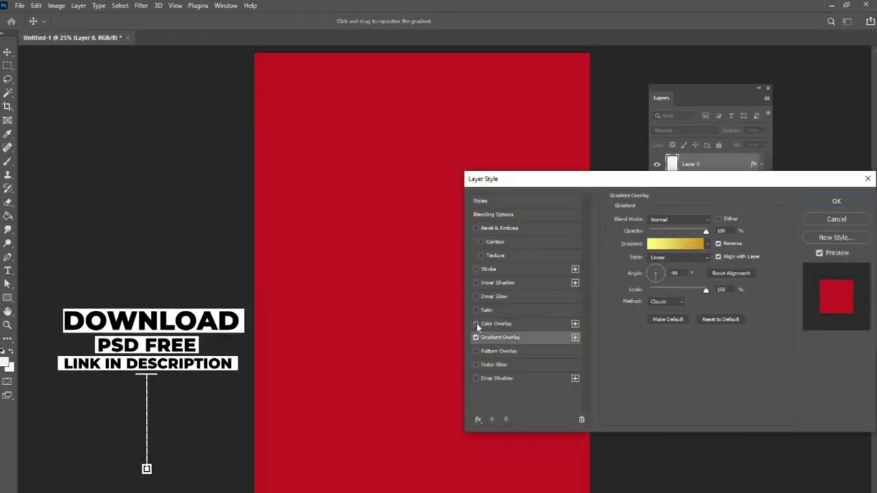
click(476, 324)
click(508, 338)
- Recolour the overlay gradient with light grey at the 0% stop and white at the 100% stop, and apply the style
click(689, 246)
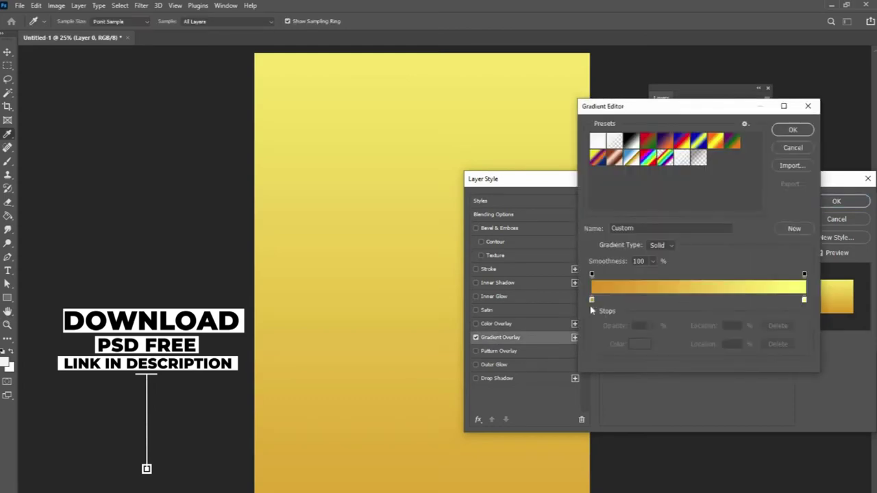
click(592, 300)
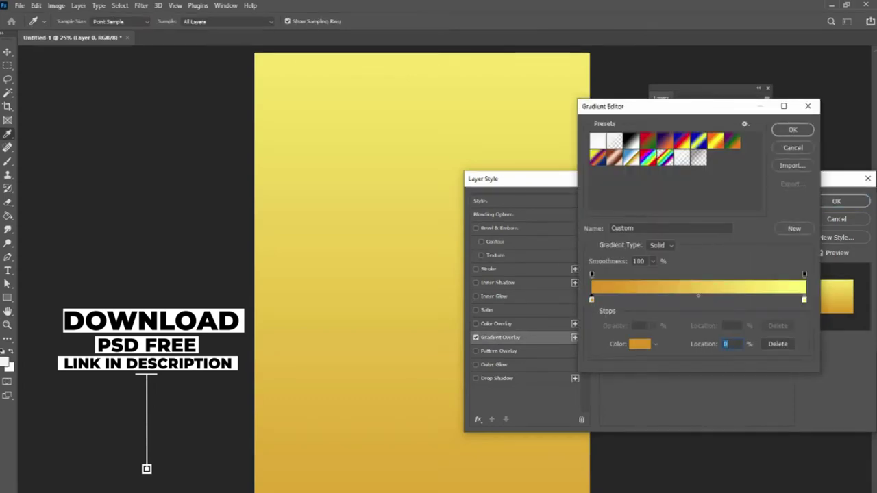
click(736, 74)
click(805, 300)
click(639, 344)
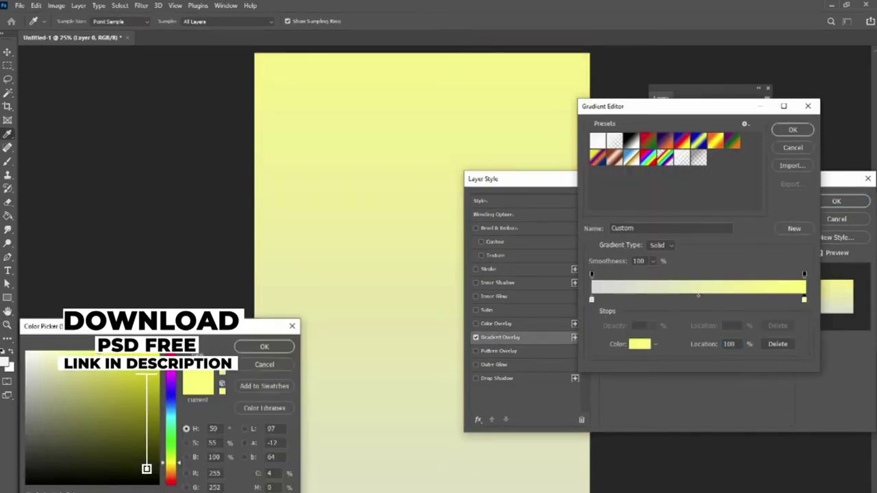
drag(99, 351, 27, 352)
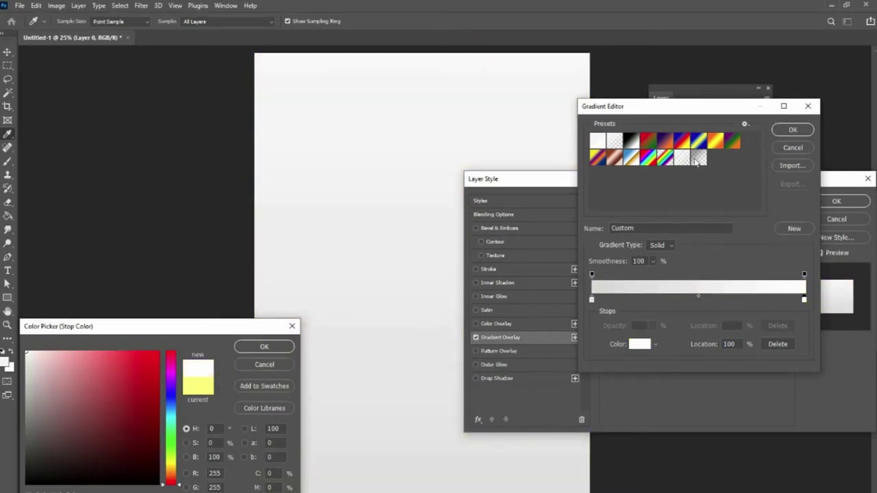
click(265, 347)
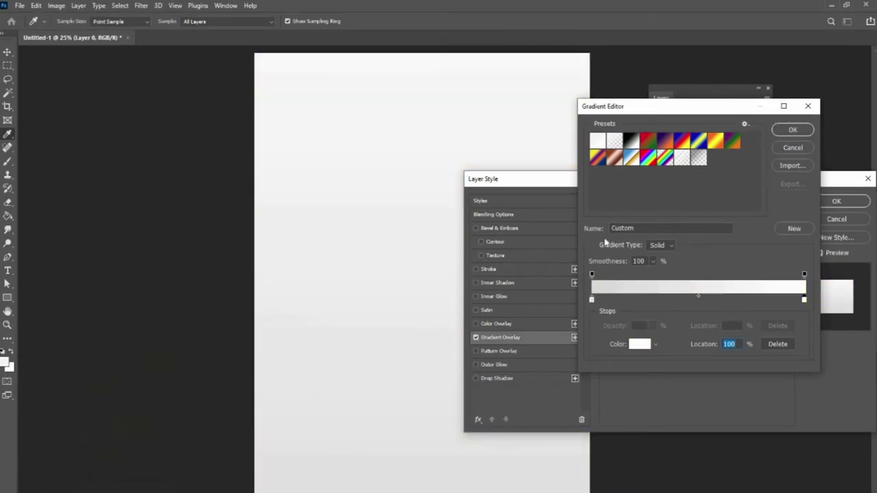
click(793, 129)
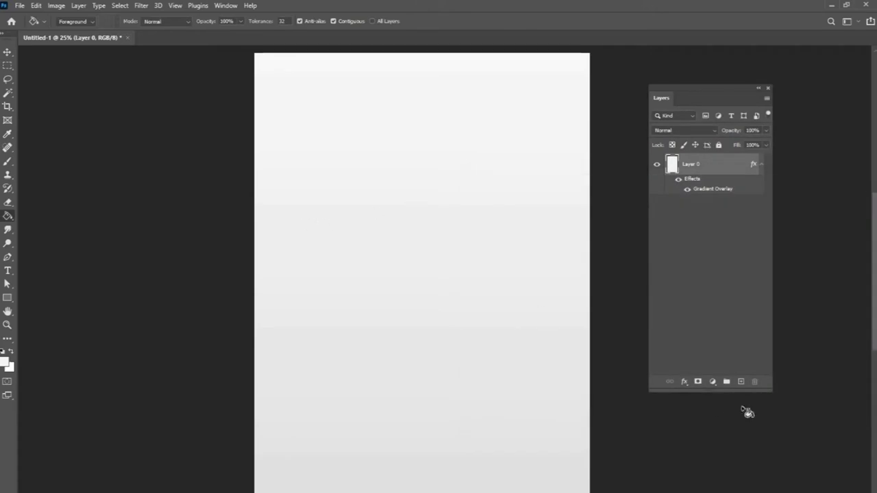
- Draw a centred portrait rectangle about 1583 by 2714 px on a new layer and set its stroke width to 0 px
click(741, 382)
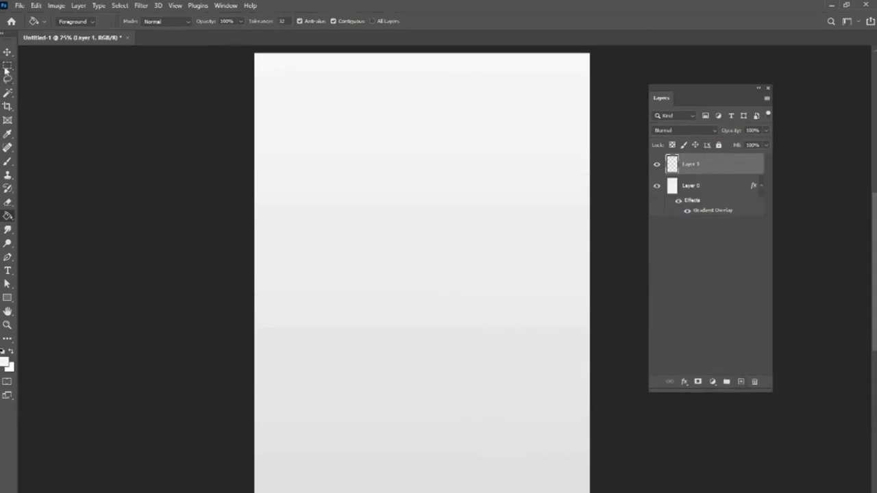
click(7, 299)
drag(323, 104, 532, 460)
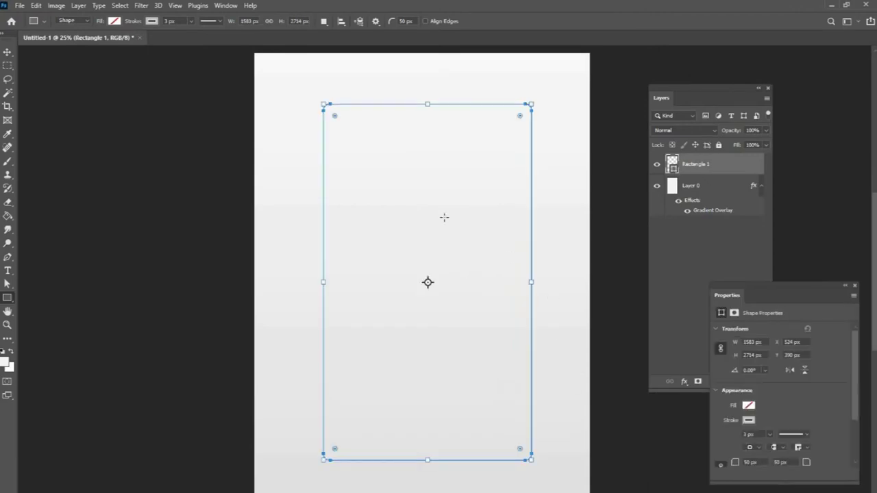
text(0)
key(Return)
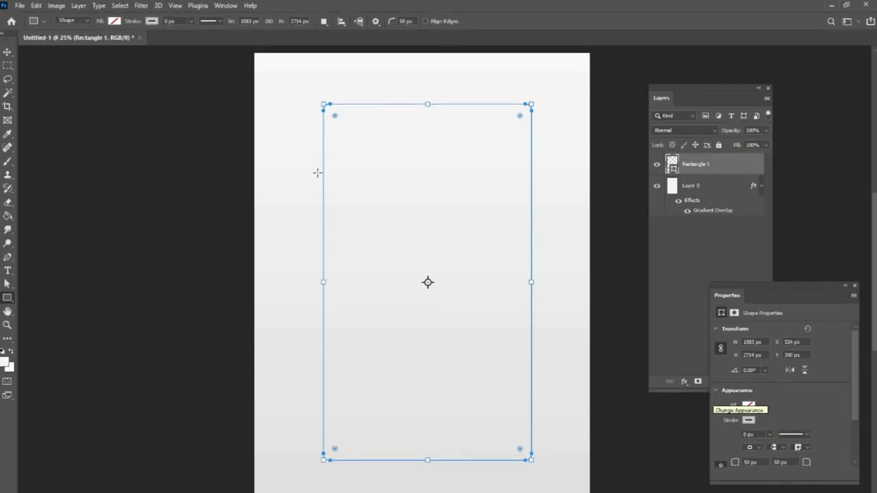
- Select the rectangle's layer and fill the shape with white
click(8, 52)
click(173, 177)
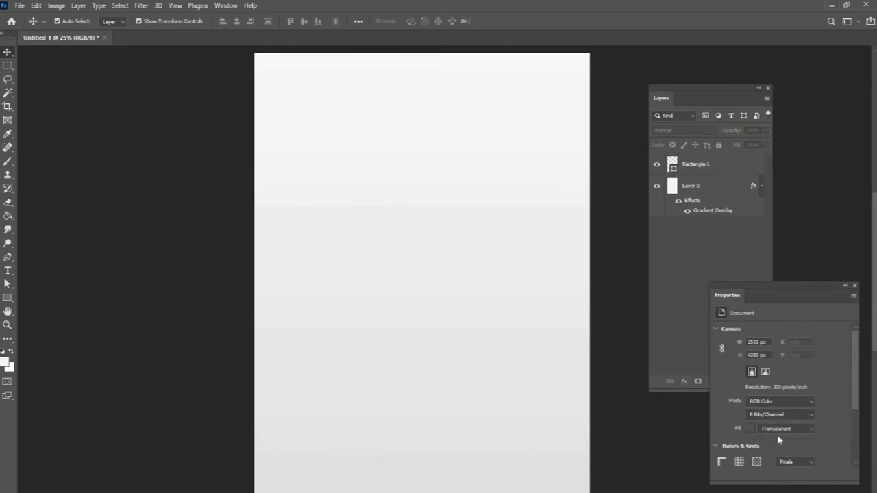
click(675, 166)
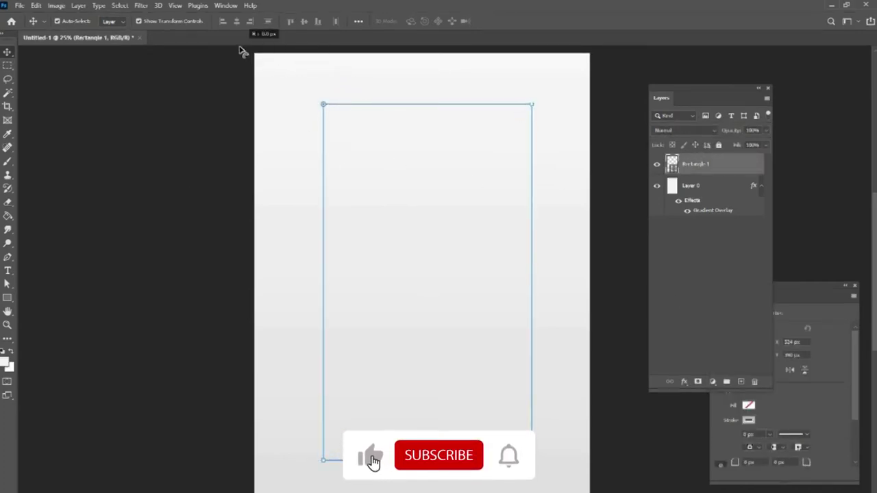
drag(796, 295, 716, 155)
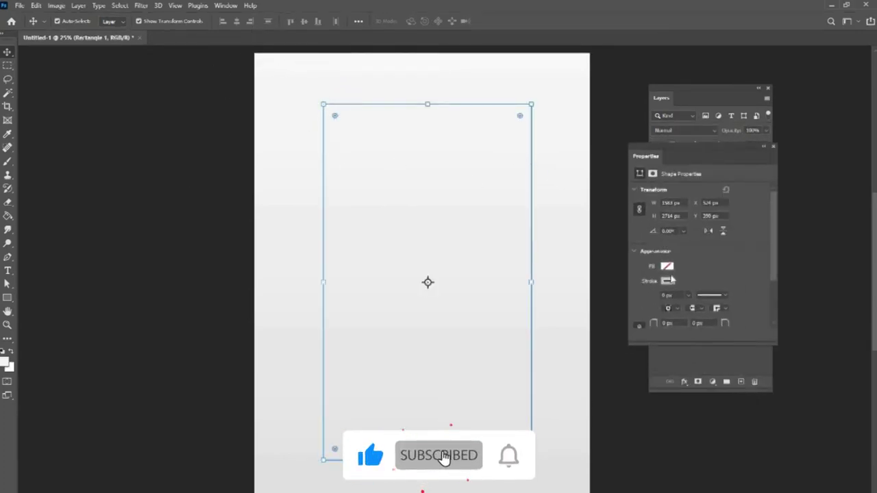
click(667, 268)
click(642, 321)
drag(715, 148, 723, 193)
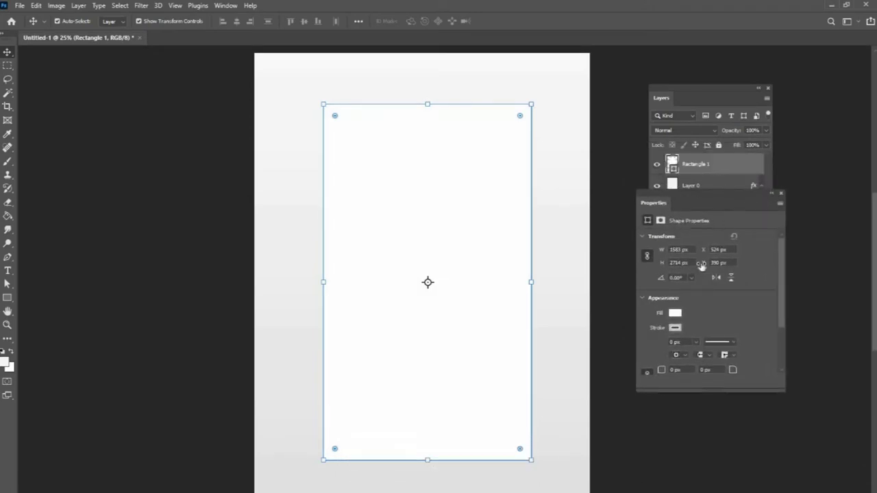
- Show the rulers and change their units to inches
right_click(172, 35)
right_click(132, 52)
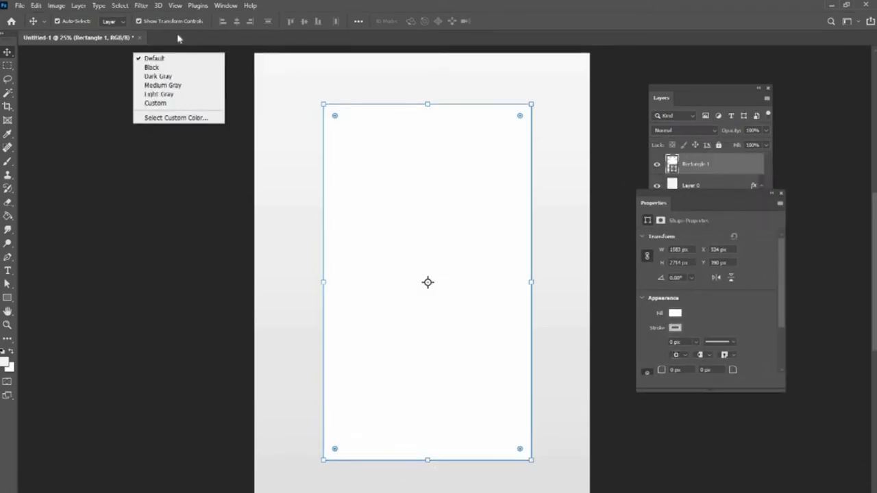
click(180, 39)
key(ctrl+r)
right_click(346, 57)
click(363, 67)
- Enter 6 in for the rectangle's width and 10 in for its height with the proportions linked
click(678, 250)
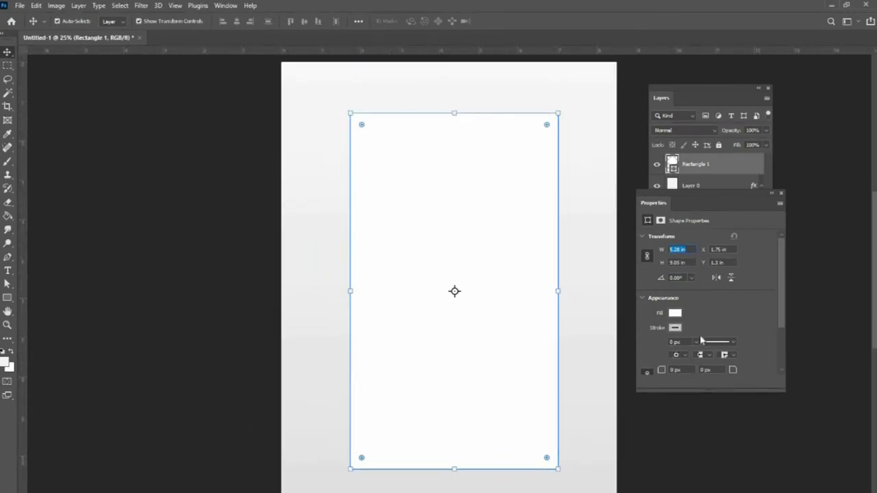
text(6)
key(Tab)
text(10)
key(Return)
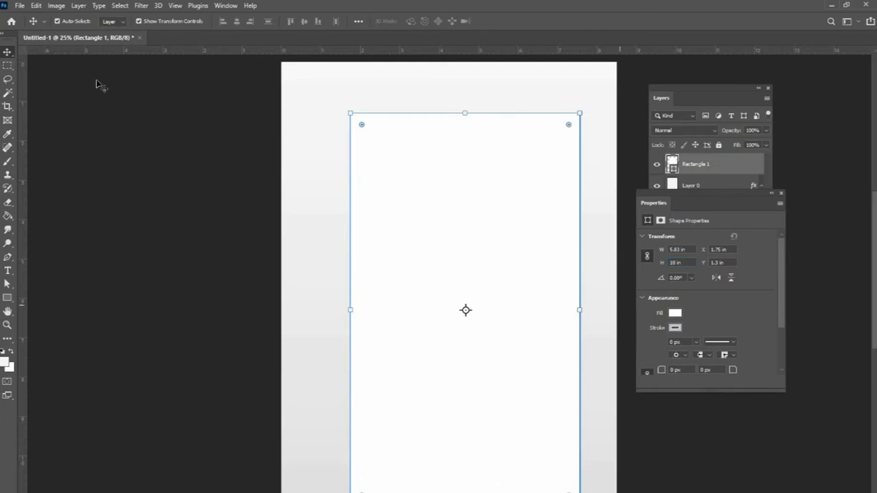
- Centre the rectangle horizontally and vertically on the whole canvas
key(ctrl+a)
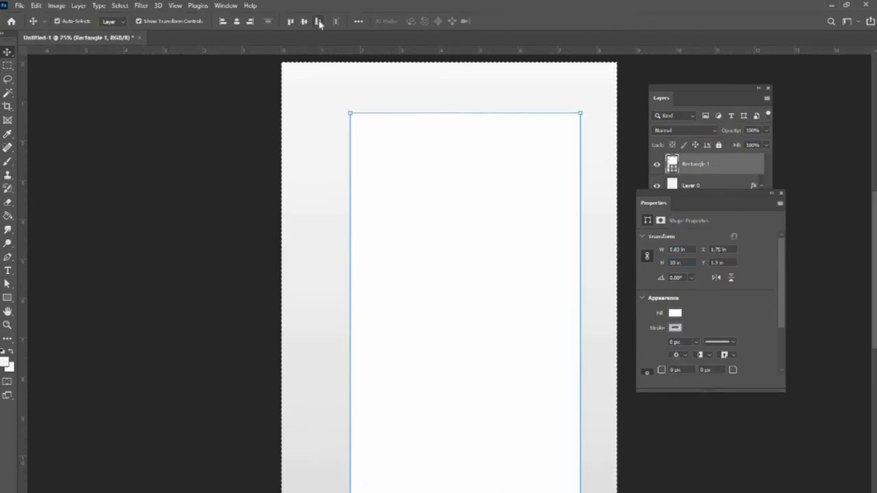
click(237, 21)
click(237, 23)
scroll(145, 170, down, 3)
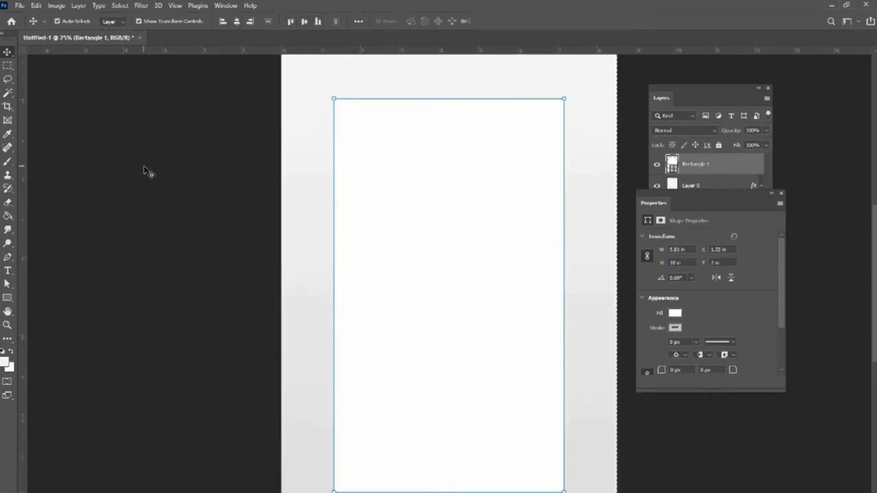
key(z)
right_click(451, 174)
click(463, 179)
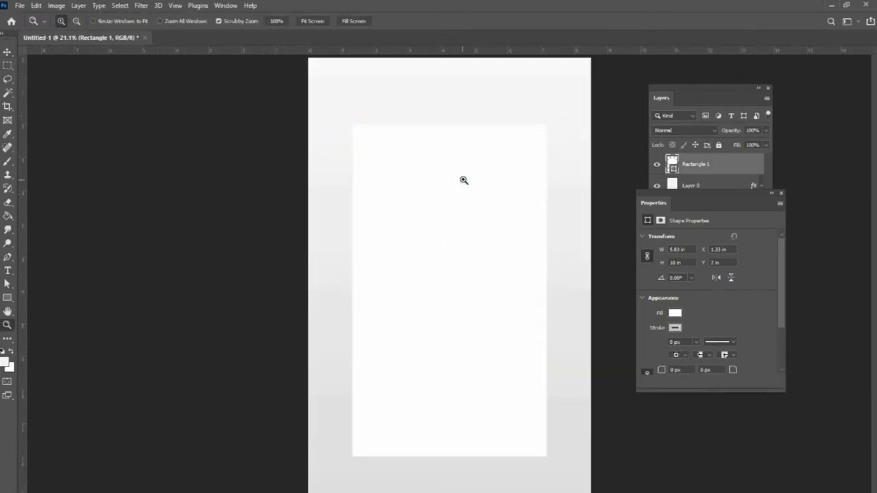
key(v)
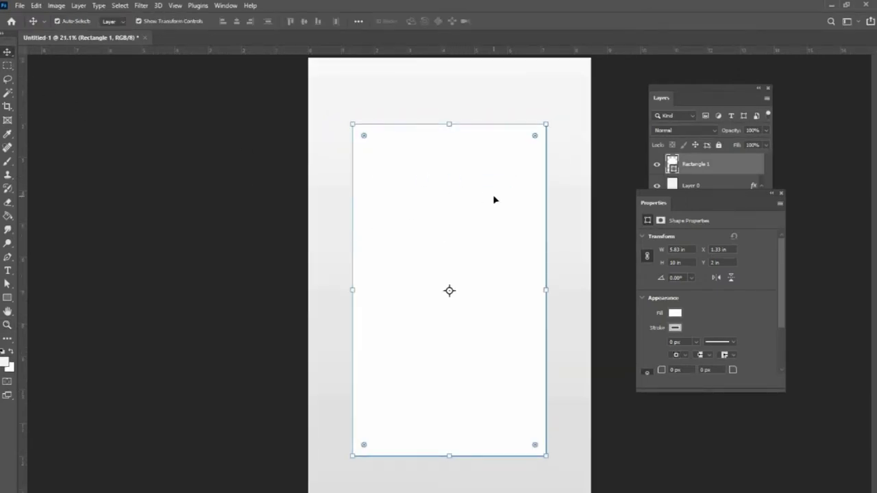
- Add an Outer Glow effect to the rectangle and set the glow colour to a neutral mid-grey
click(780, 193)
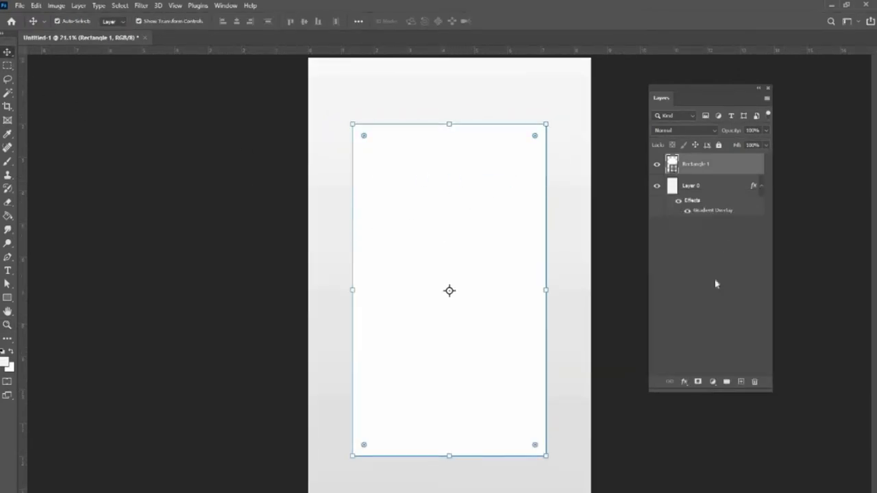
click(684, 383)
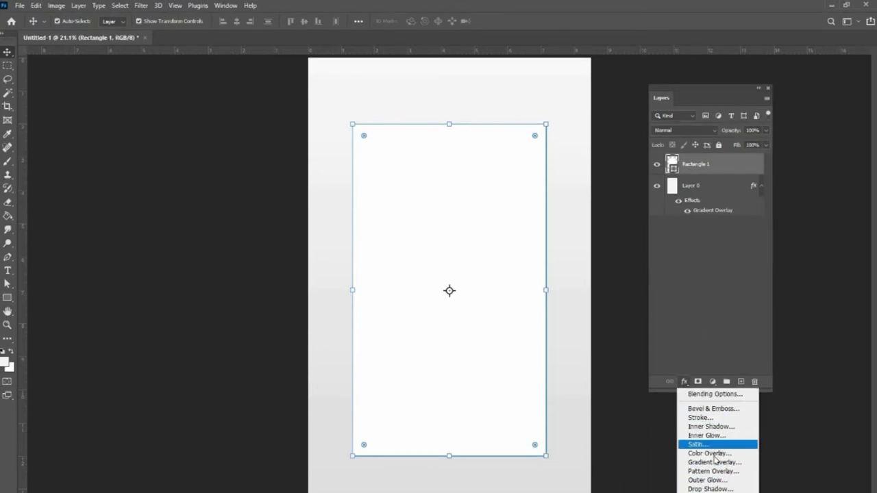
click(707, 480)
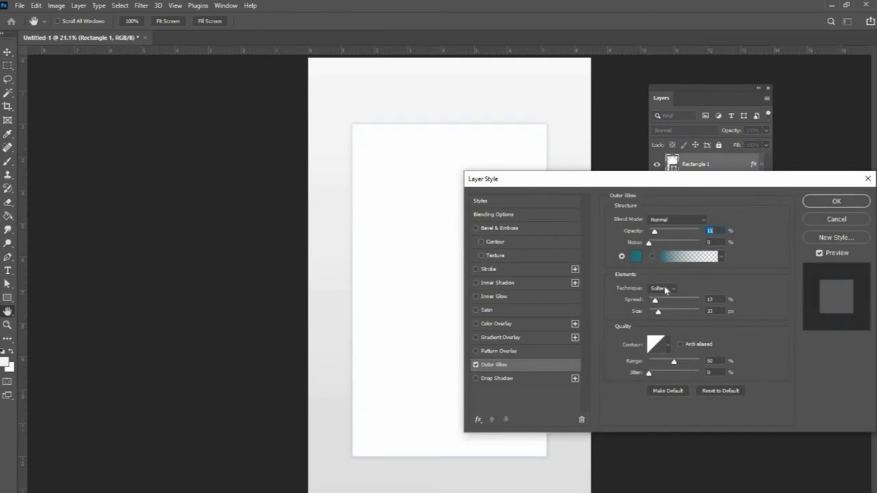
click(639, 260)
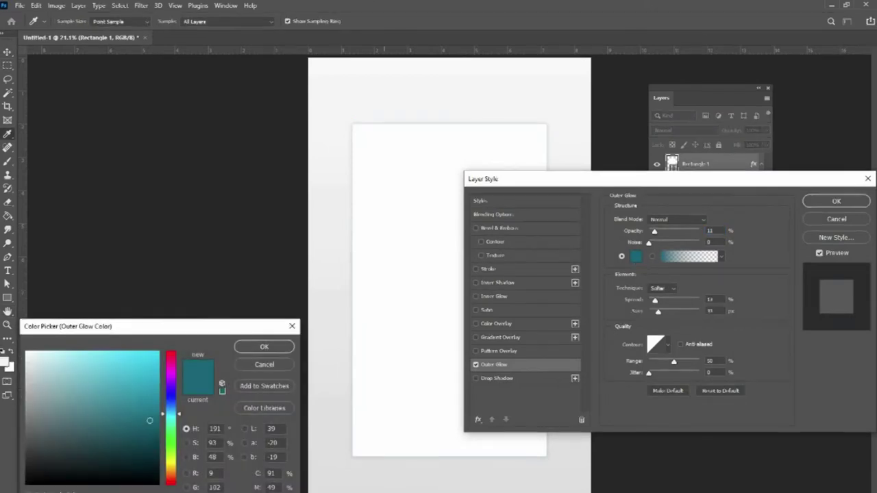
click(397, 487)
click(27, 400)
click(265, 347)
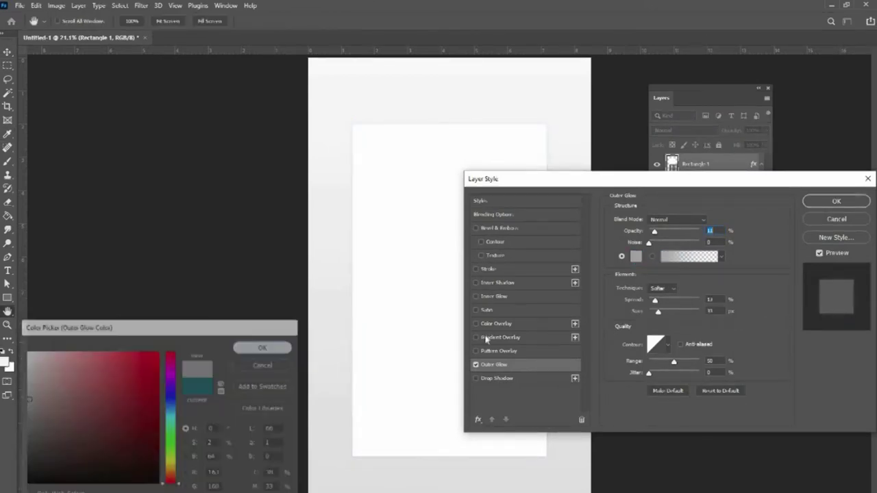
- Set the rectangle's outer glow to 7% opacity, 15% spread and about 68 px size
drag(657, 233, 654, 235)
drag(657, 313, 662, 315)
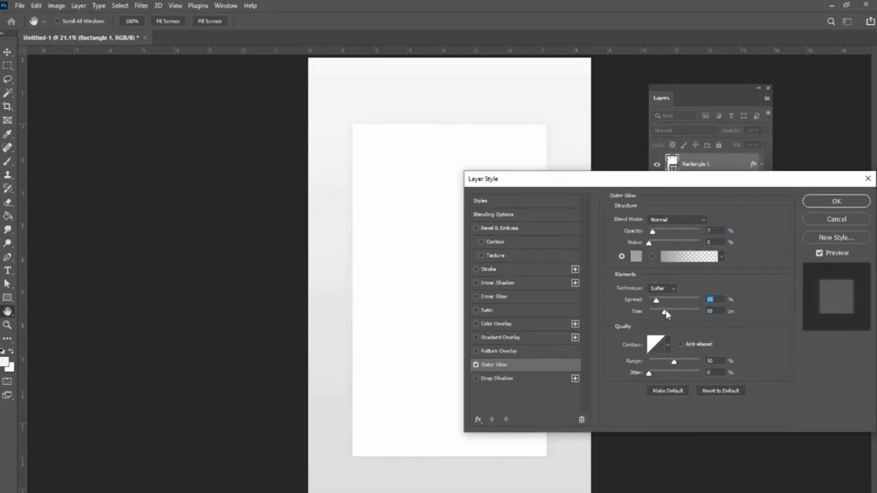
click(837, 201)
click(639, 361)
- Above the rectangle's layer, draw a tapering arched band with the Pen tool from the rectangle's upper left edge, about 1517 by 1305 px
click(730, 166)
click(742, 382)
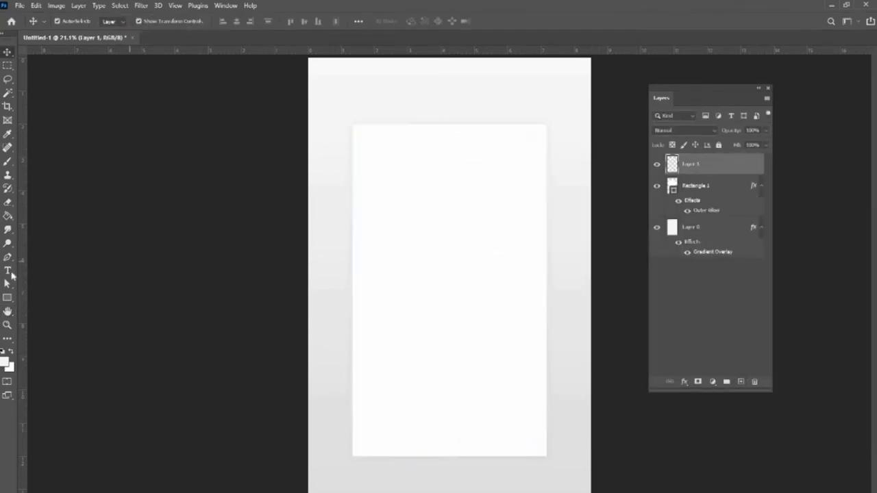
click(8, 257)
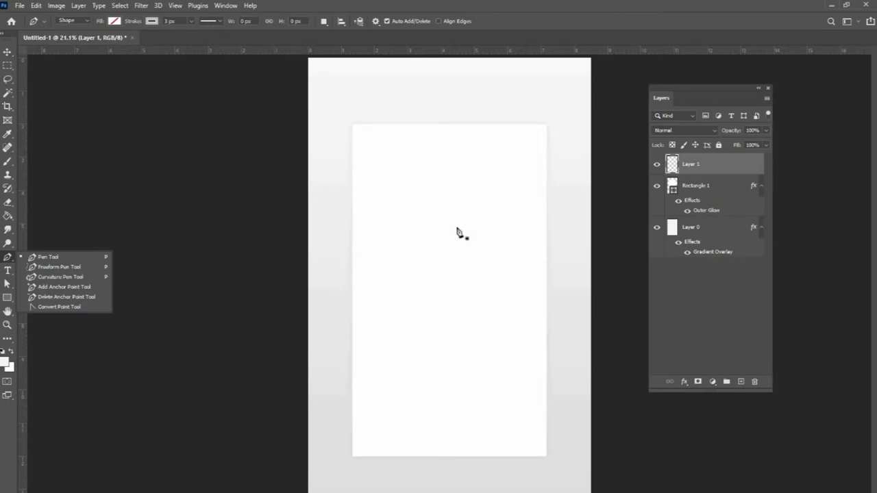
click(352, 142)
click(353, 142)
click(353, 160)
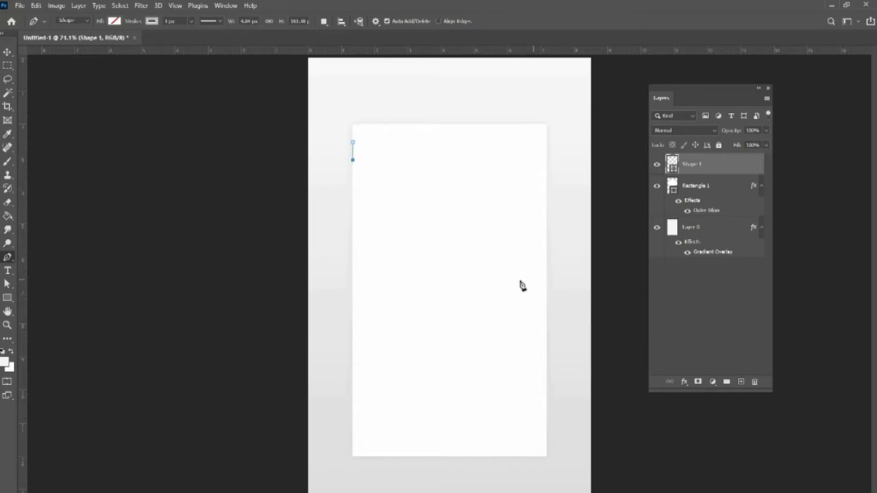
drag(514, 286, 542, 416)
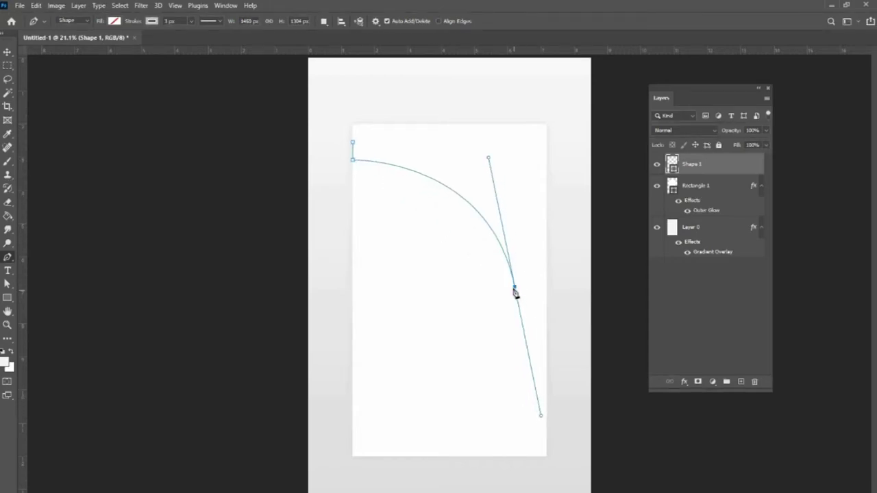
alt+click(515, 288)
drag(353, 143, 220, 147)
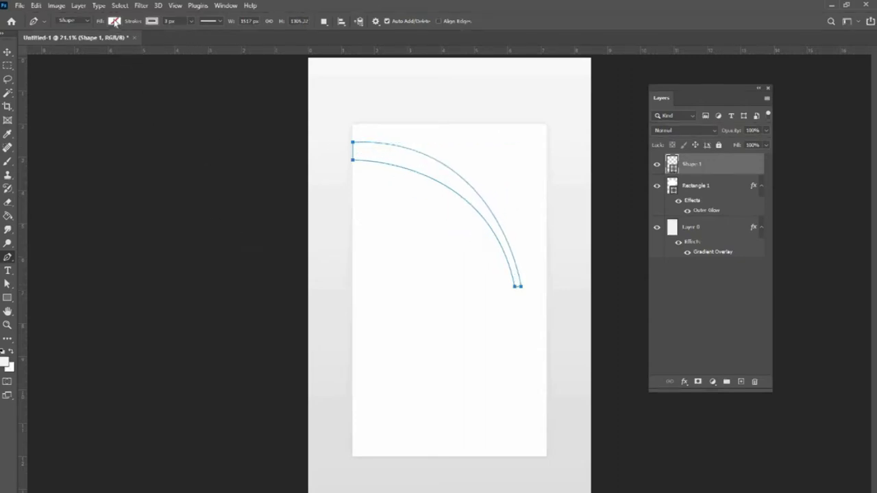
- Fill the arched band with teal at hue 176°, saturation 99% and brightness 65%
click(115, 21)
click(180, 41)
click(469, 159)
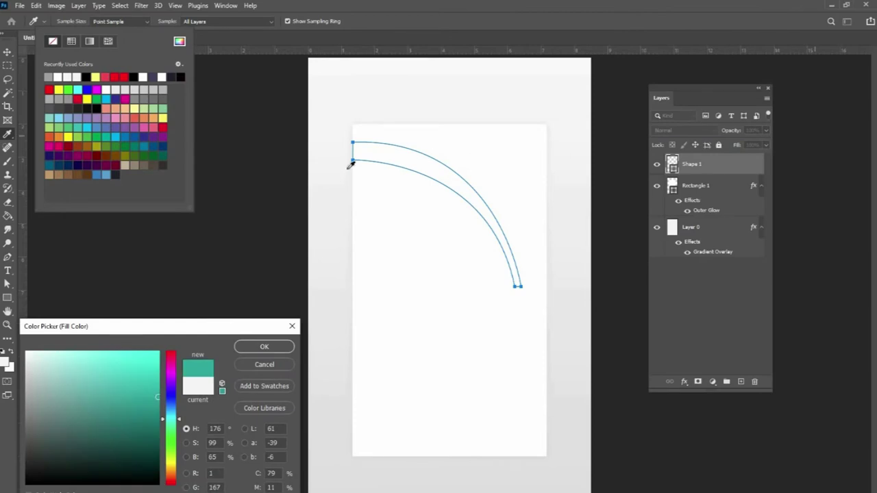
click(264, 346)
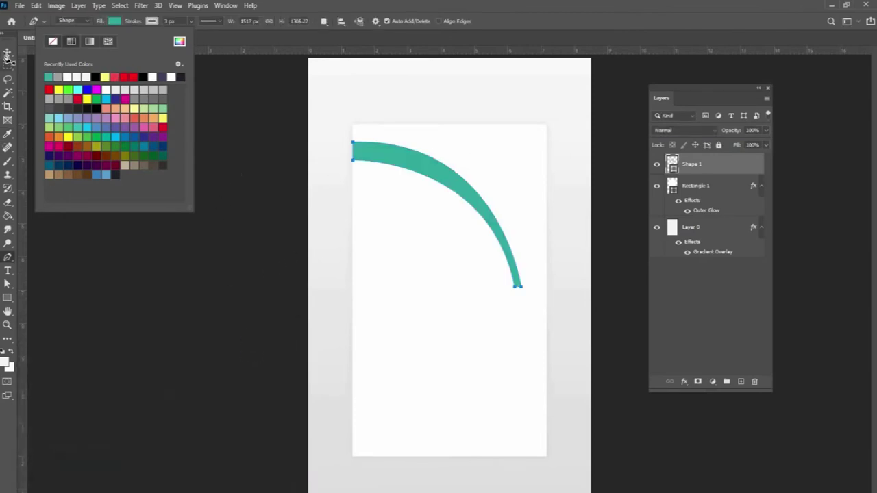
key(v)
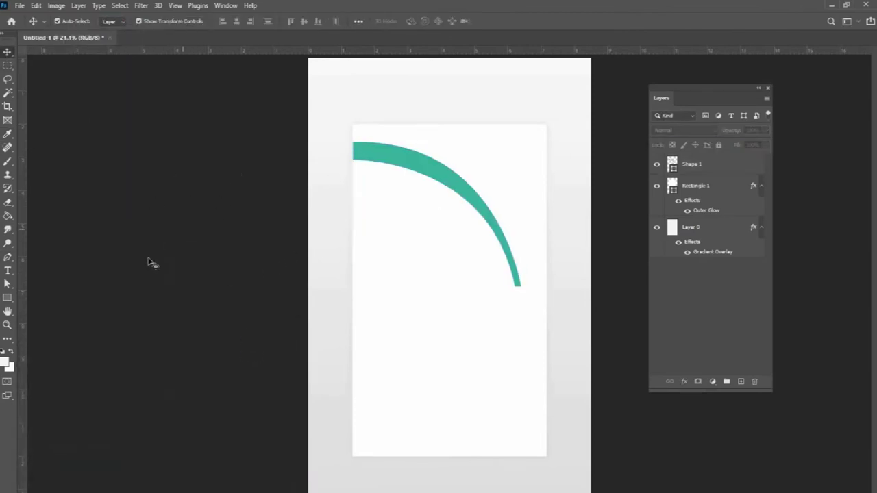
- Draw a second curved band with the Pen tool, about 1749 px wide, dipping between the rectangle's right and left edges below the arch
click(8, 258)
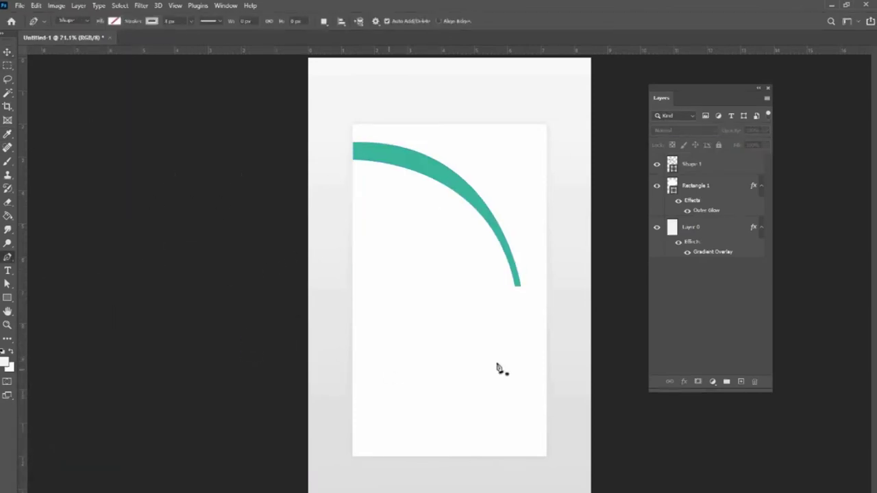
click(546, 248)
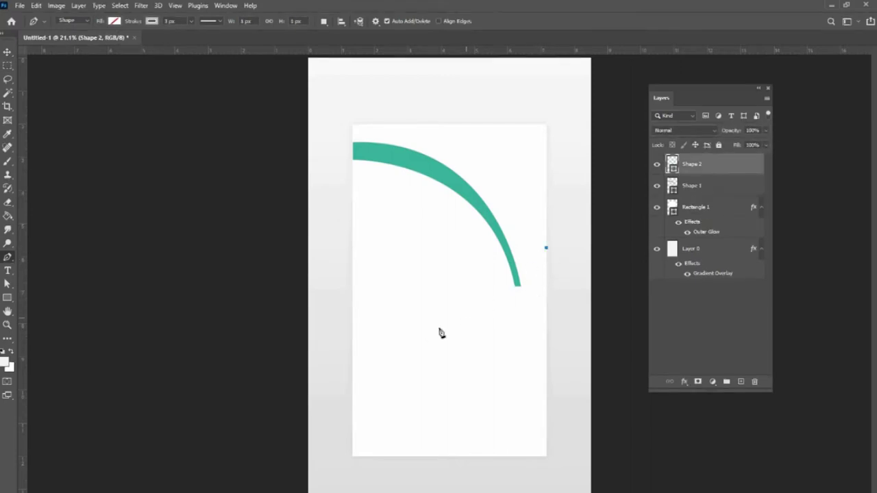
drag(352, 313, 308, 183)
click(352, 314)
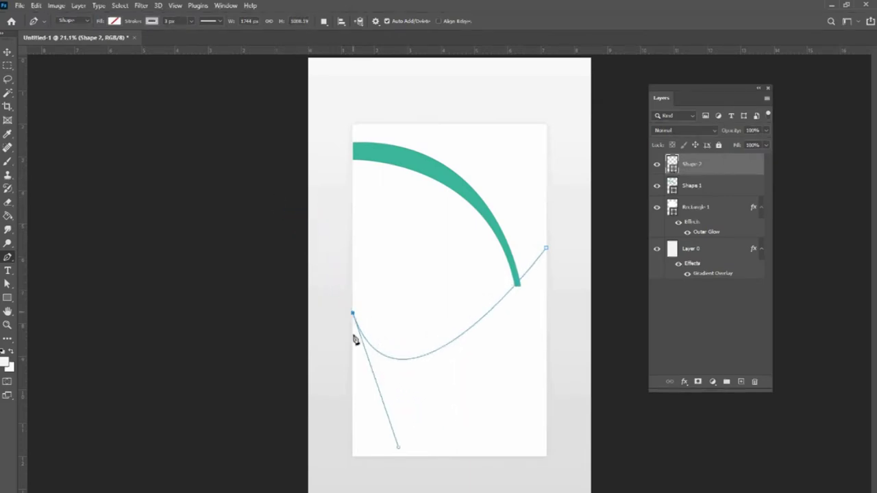
click(352, 317)
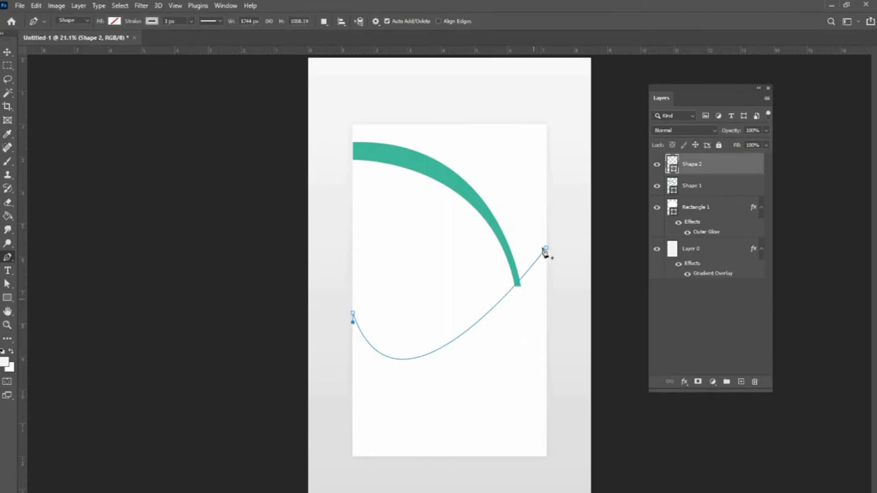
drag(546, 250, 548, 282)
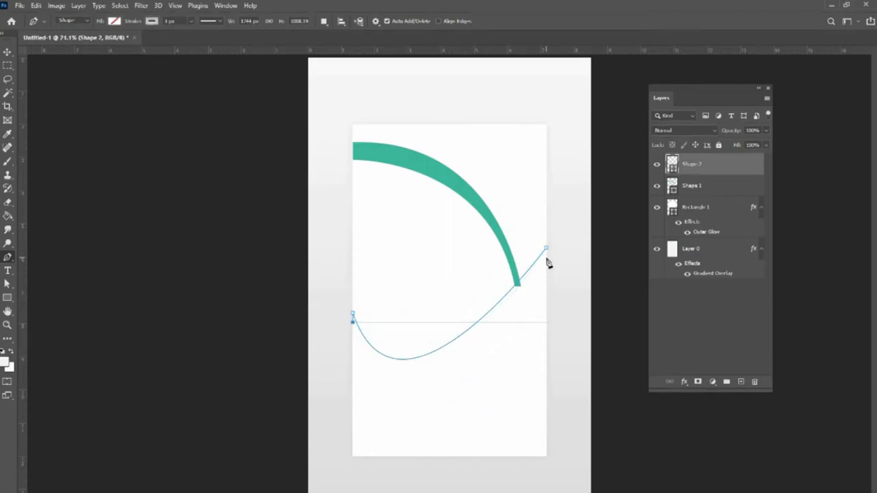
drag(547, 259, 710, 40)
alt+click(547, 257)
click(547, 248)
- Fill the second curved band with light teal at hue 176°, saturation 37% and brightness 79%
click(115, 21)
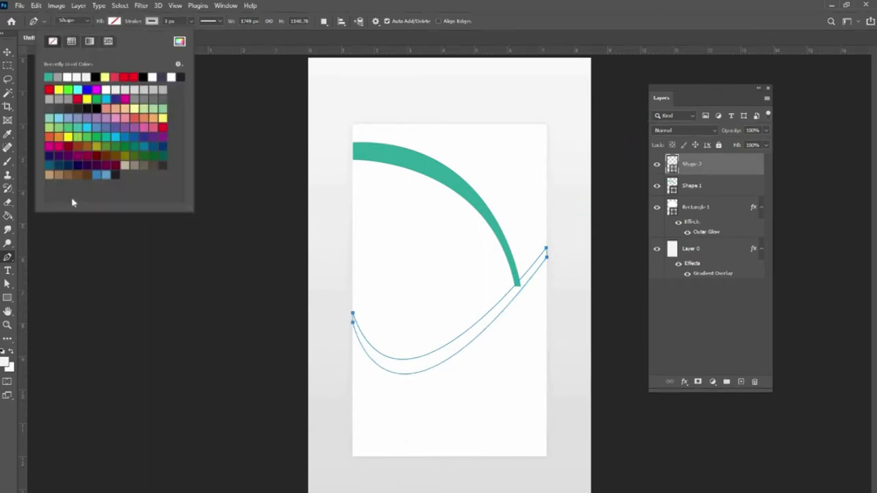
click(179, 42)
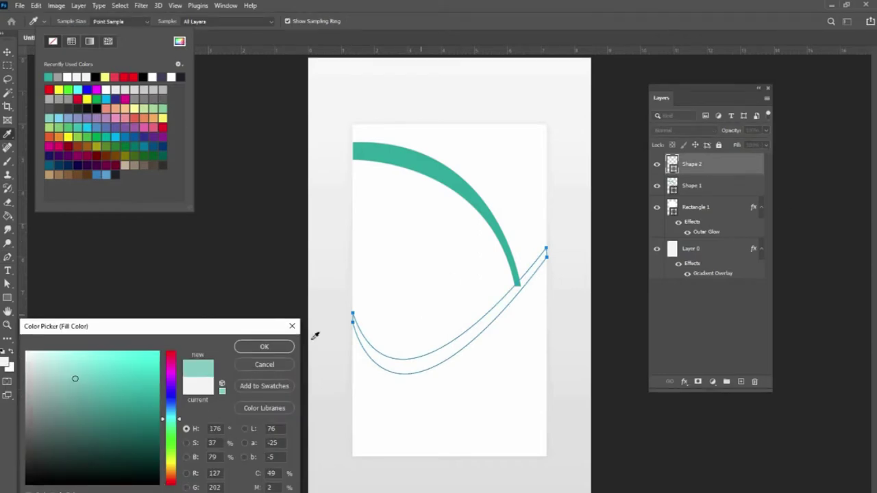
click(274, 349)
click(6, 54)
key(v)
click(149, 271)
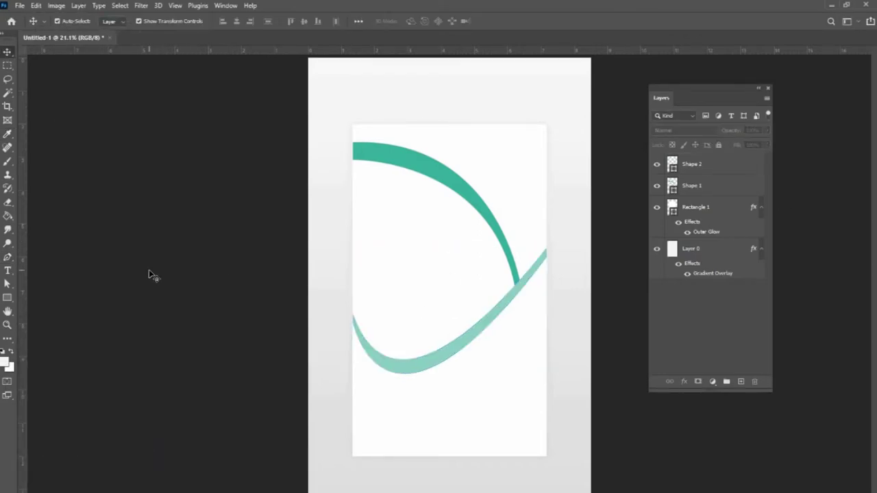
- Remove the stroke from the light teal band and from the teal arched band
click(505, 308)
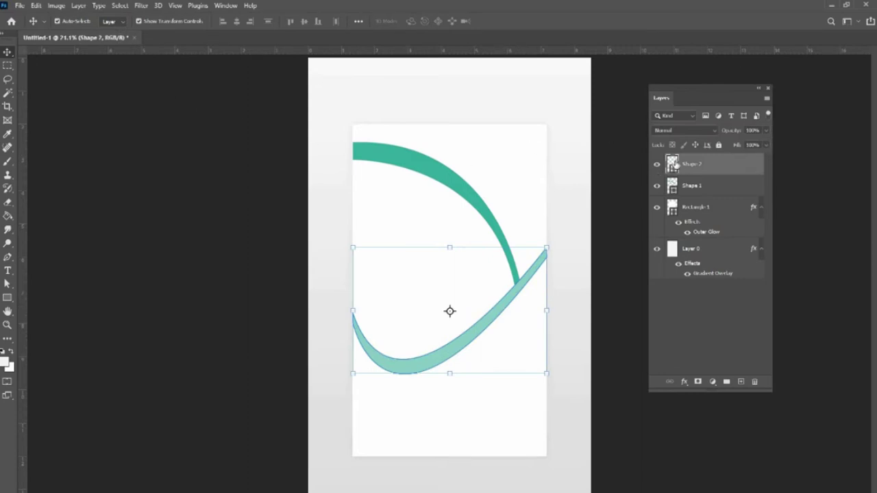
click(7, 299)
click(153, 23)
click(91, 42)
click(672, 186)
click(152, 21)
click(89, 41)
- Remove the stroke from the white rectangle and deselect it
click(670, 210)
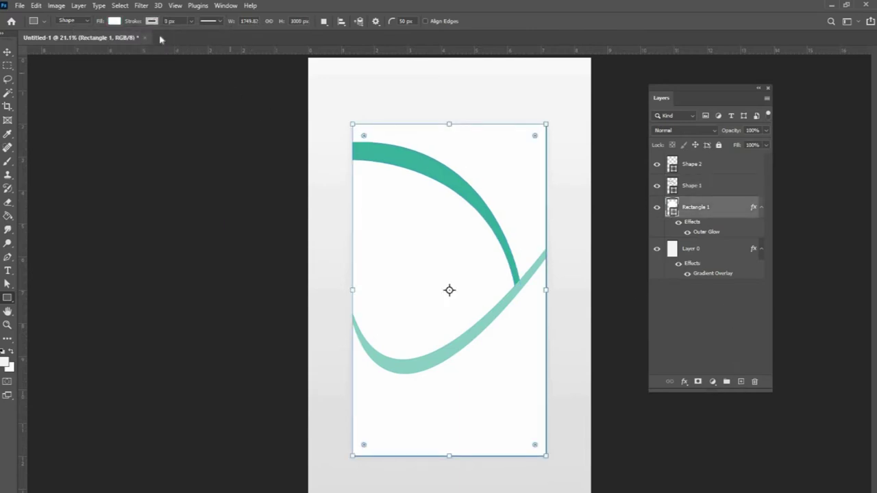
click(153, 22)
click(91, 41)
click(181, 310)
click(377, 196)
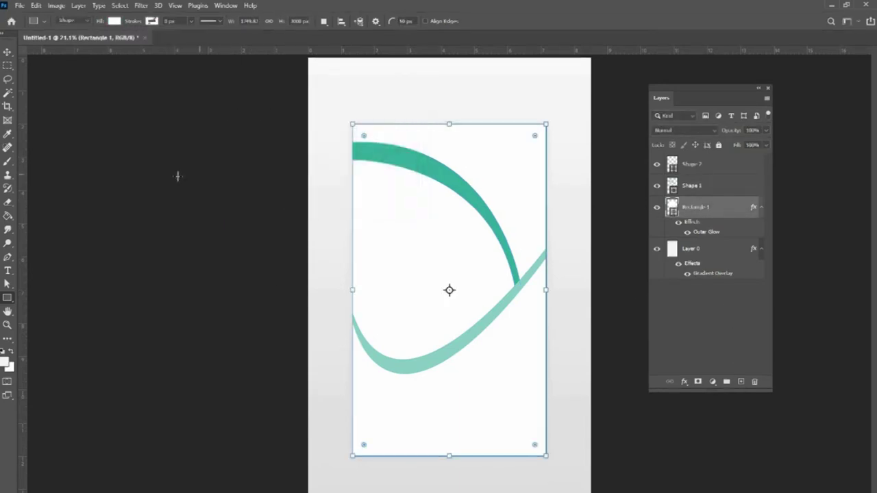
click(7, 53)
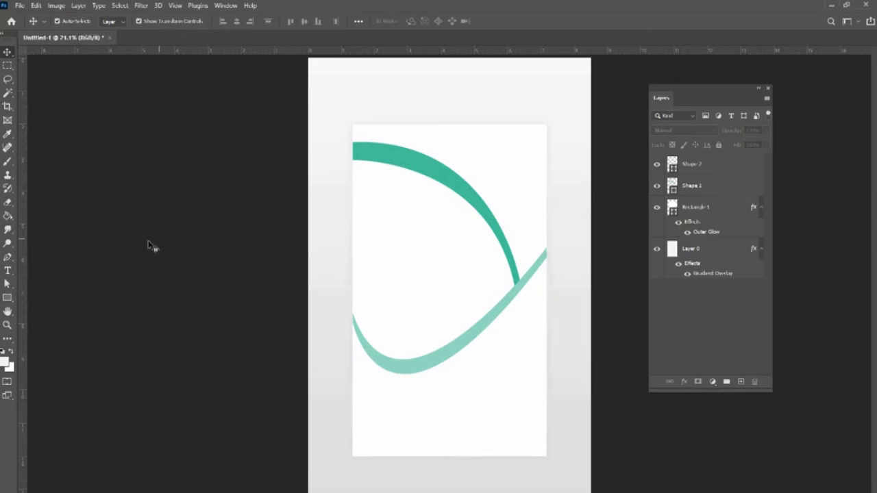
- Draw a third curved band with the Pen tool along the light teal band's lower edge, about 1531 by 1111 px
click(8, 257)
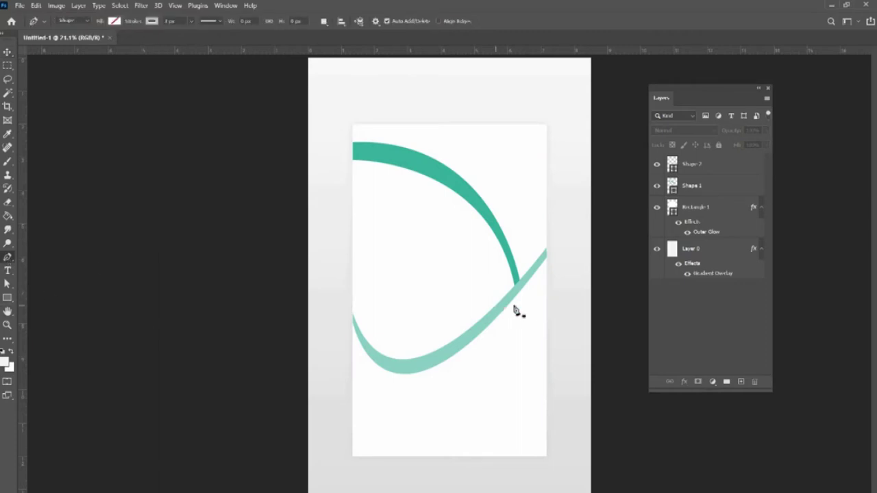
click(546, 258)
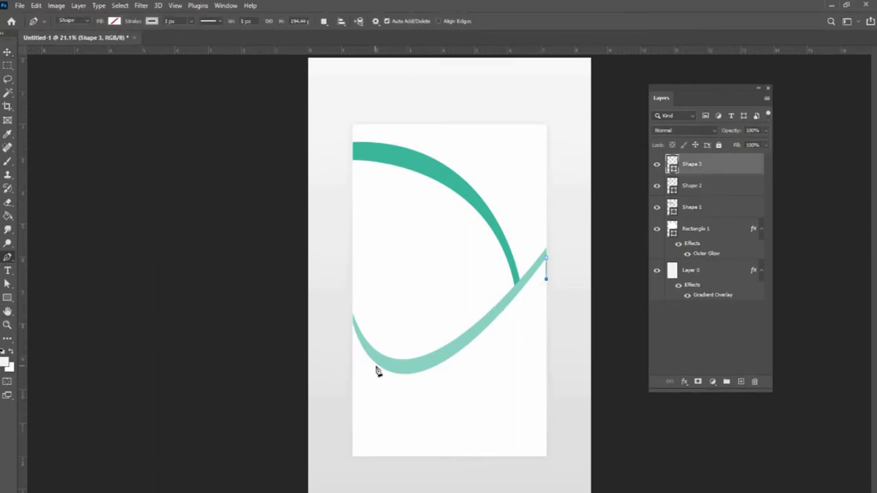
drag(376, 365, 298, 303)
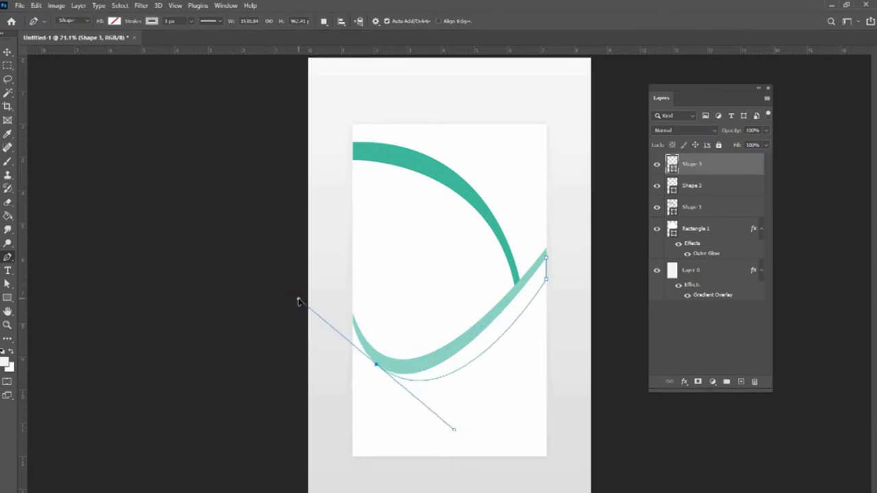
alt+click(376, 365)
click(546, 259)
drag(607, 161, 665, 97)
key(ctrl+Return)
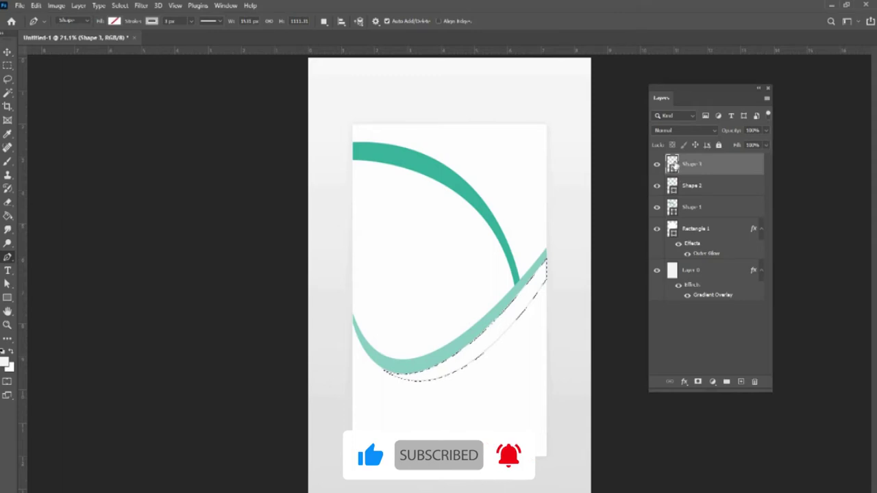
key(ctrl+d)
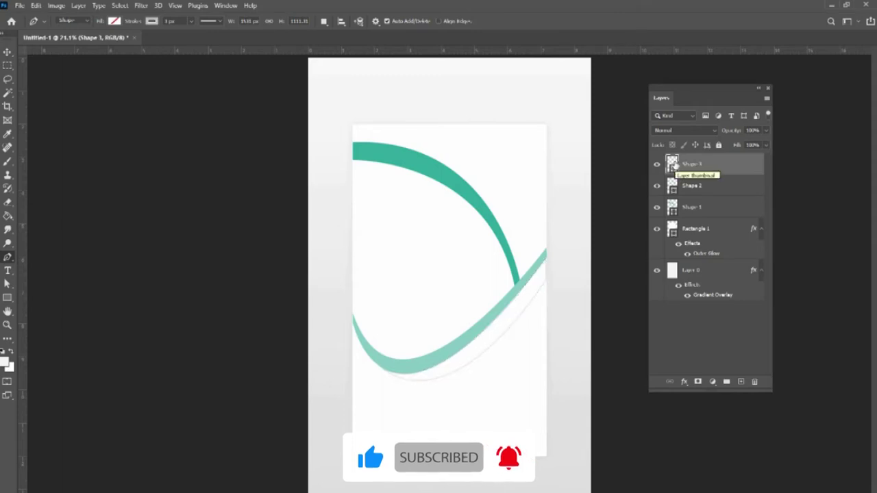
- Fill the third curved band with a very pale teal
click(114, 21)
click(179, 41)
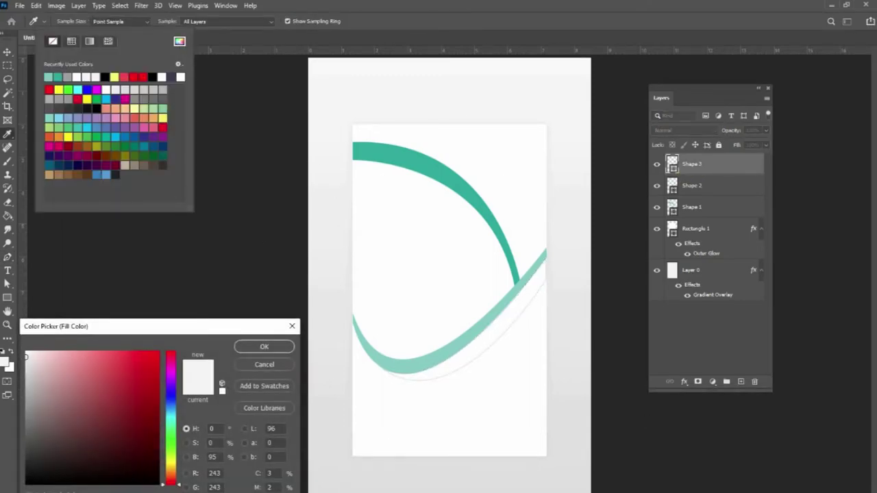
click(360, 226)
click(265, 347)
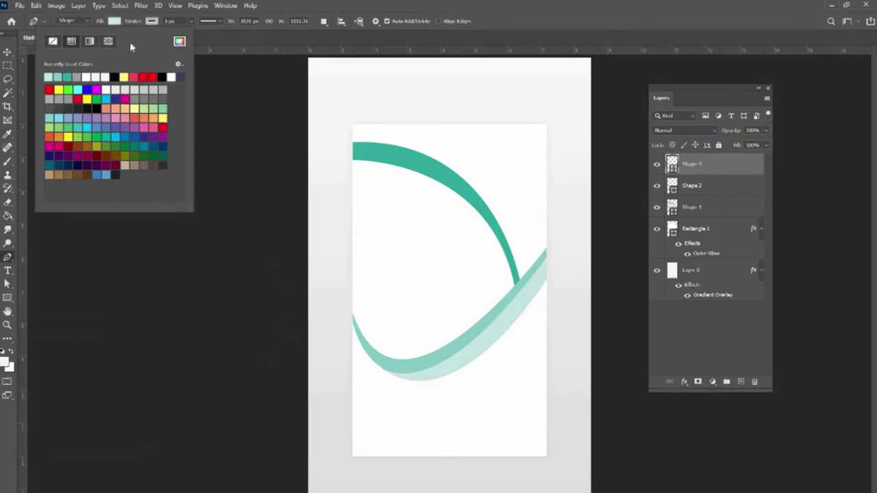
click(8, 52)
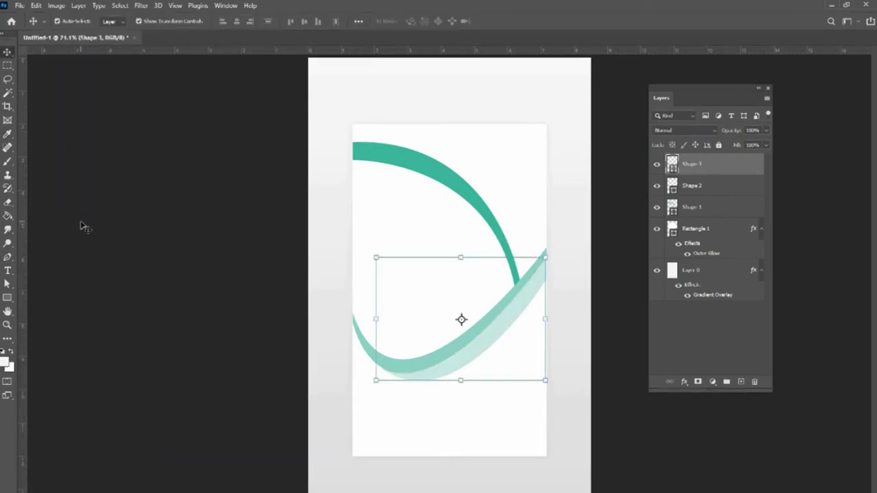
- Move the pale teal band's layer below the light teal band's layer and deselect it
double_click(725, 169)
click(841, 223)
drag(718, 168, 712, 195)
click(614, 286)
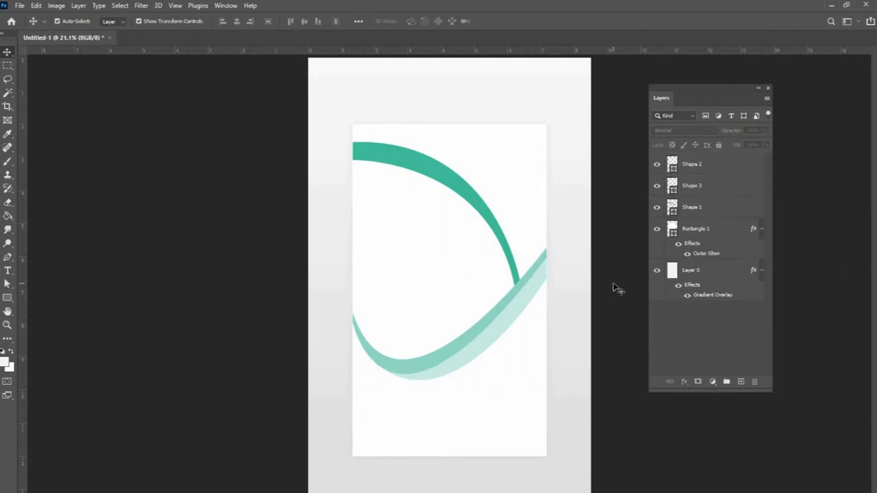
- Scale the pale teal band to about 100.33% so it reaches the white rectangle's right edge, and deselect it
click(539, 285)
drag(547, 320, 549, 320)
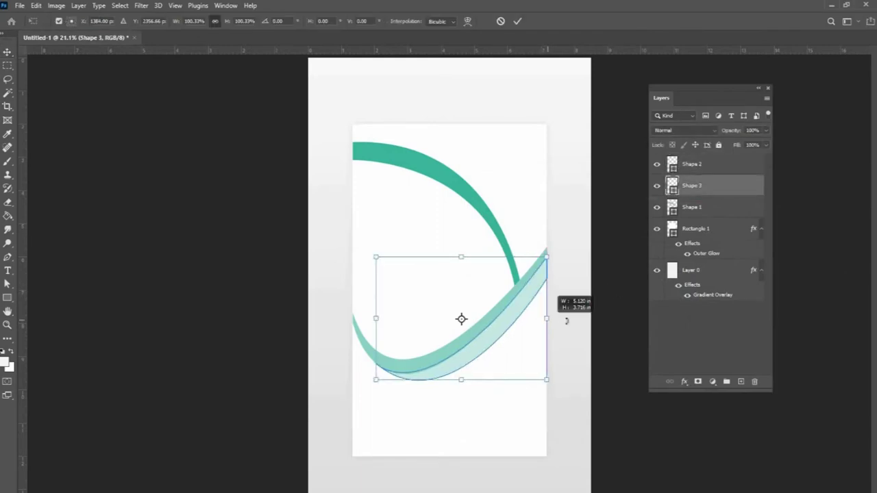
click(623, 300)
click(622, 303)
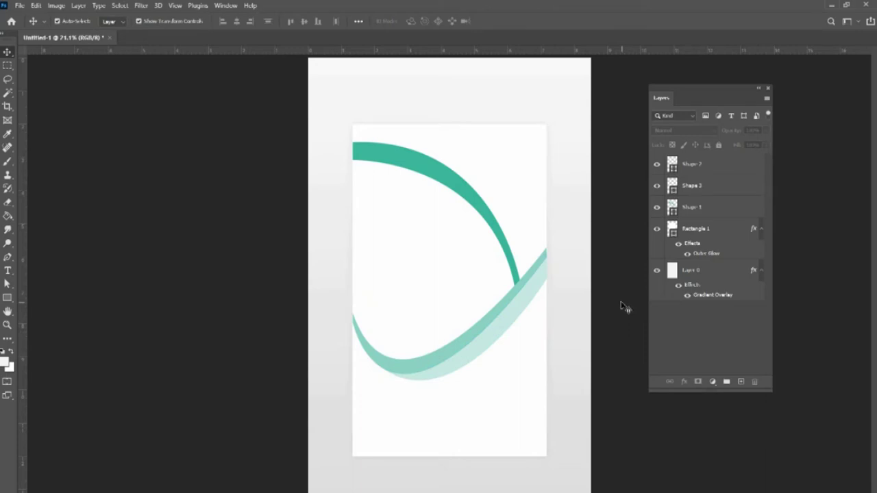
- Draw a fourth curved band with the Pen tool along the light teal band's upper left edge, about 1128 by 1007 px
key(p)
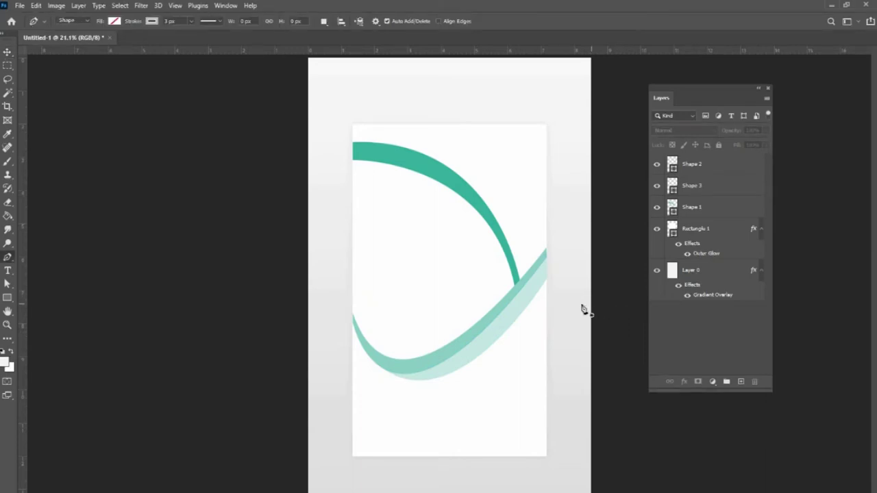
click(351, 256)
key(ctrl+z)
click(354, 250)
click(352, 314)
key(ctrl+z)
click(353, 312)
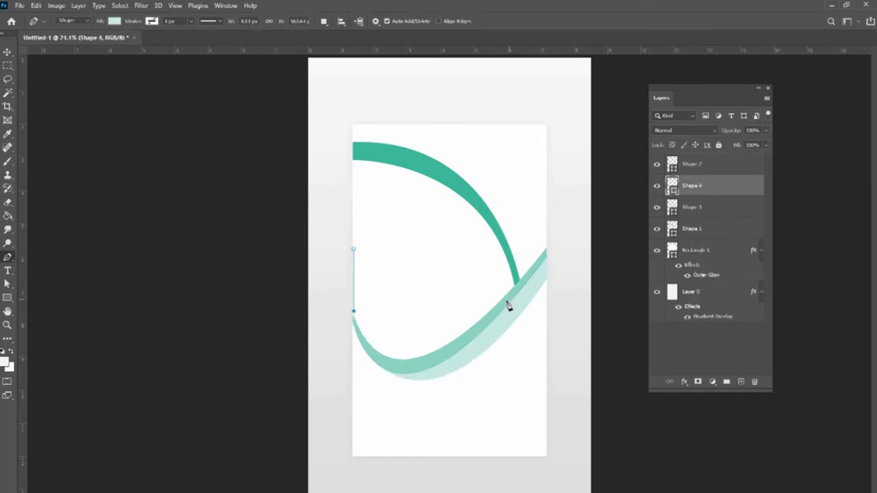
drag(479, 320, 586, 227)
click(479, 322)
drag(354, 250, 311, 117)
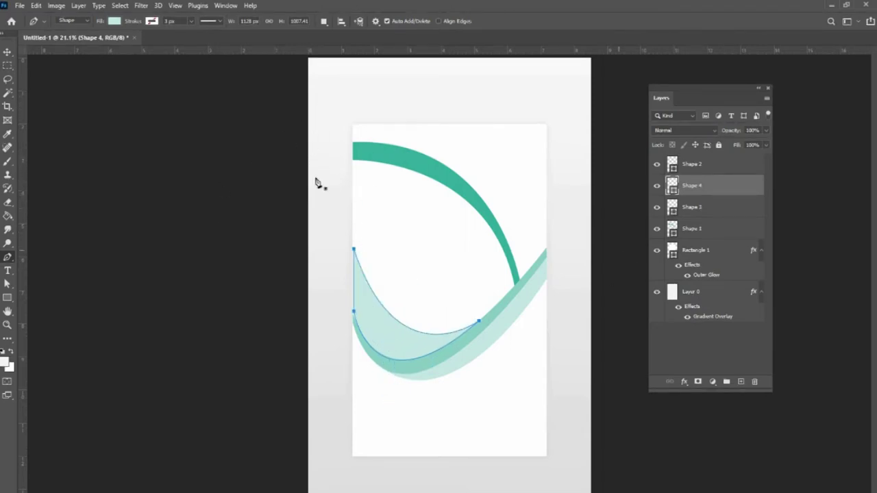
- Bring the fourth band's layer to the top and fill it with the dark teal sampled from the upper arc
drag(721, 159, 721, 159)
click(113, 21)
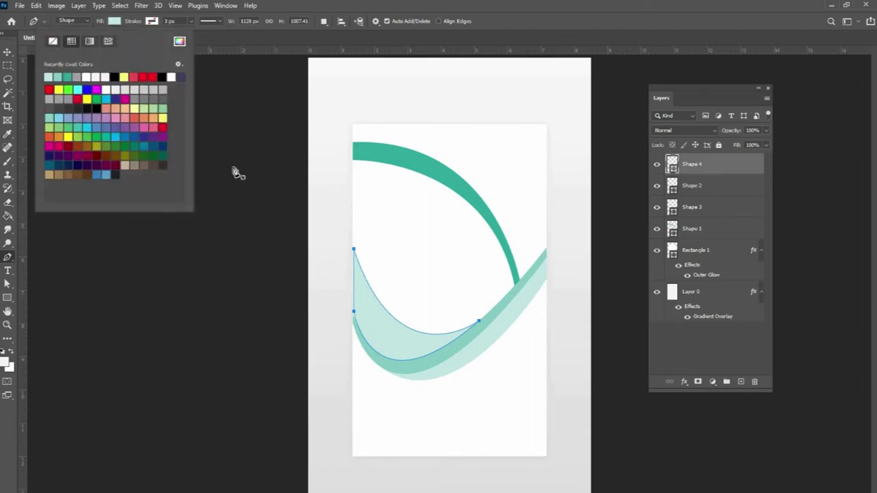
click(180, 43)
click(473, 195)
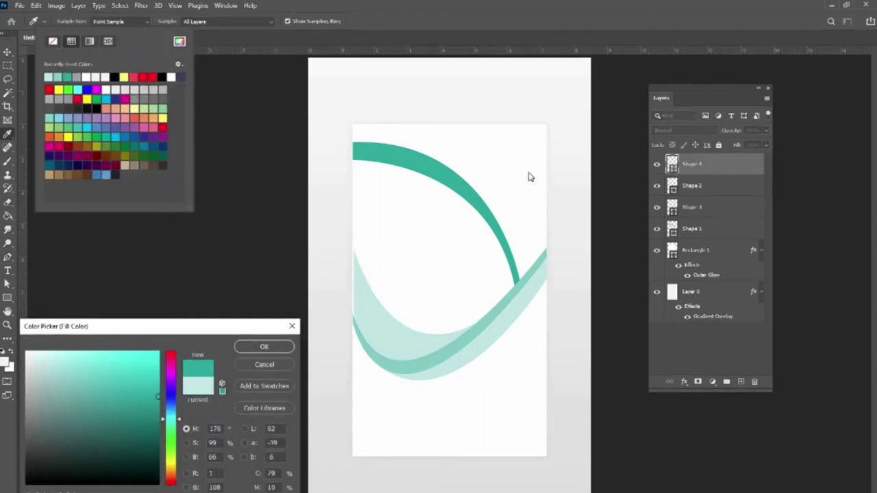
click(264, 346)
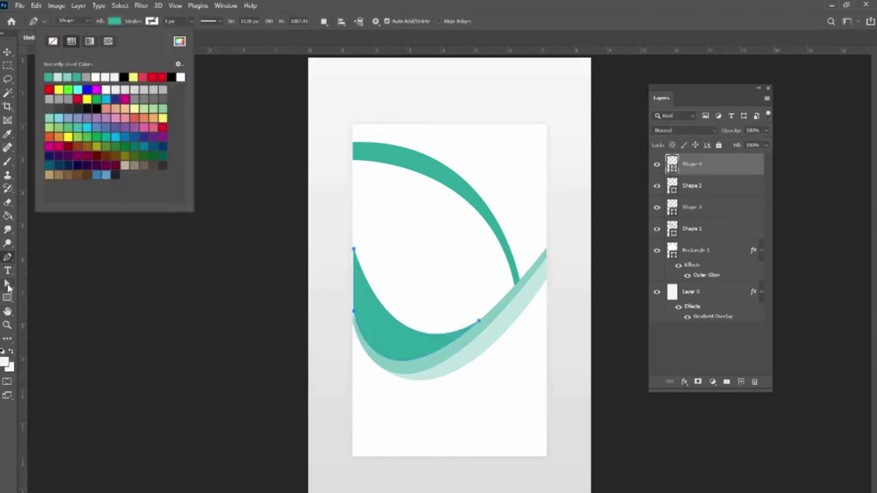
- Shift the fourth band's two left-end anchor points outward to the white rectangle's left edge
right_click(8, 284)
click(38, 296)
drag(339, 239, 370, 324)
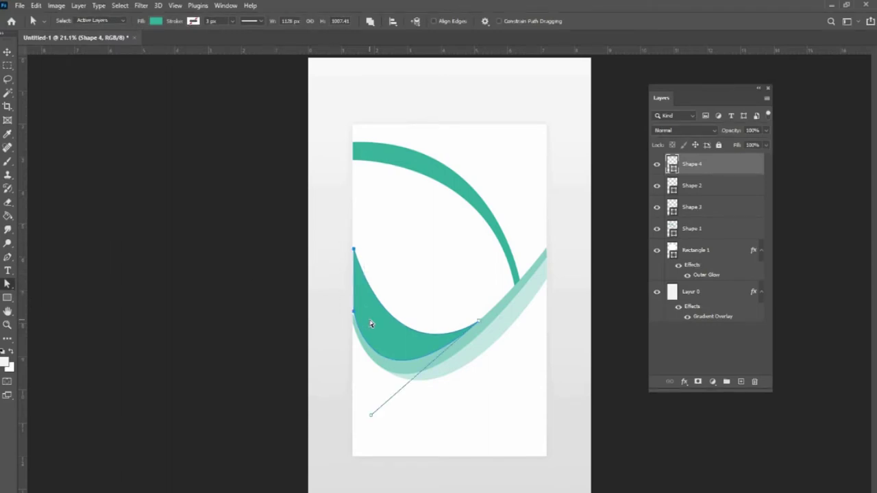
click(188, 342)
drag(343, 237, 374, 318)
click(276, 352)
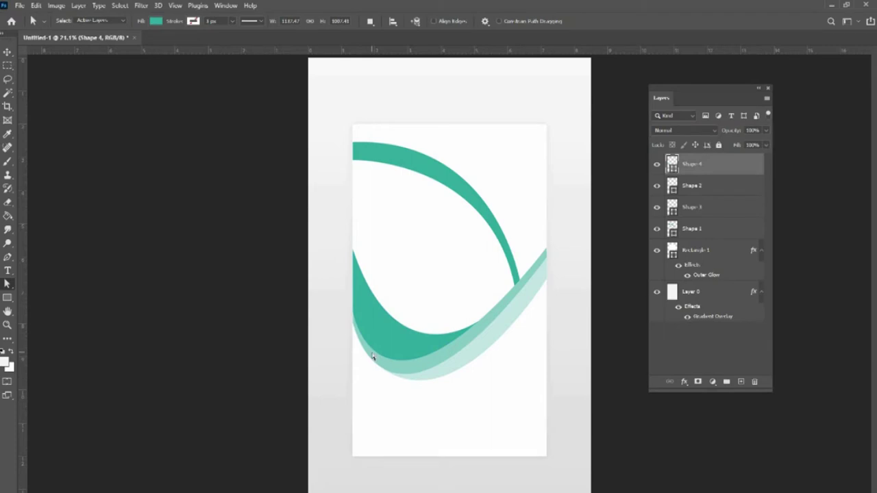
- Move the light teal band's upper left anchor point up to the dark teal band's lower corner at the rectangle's edge
click(721, 188)
click(363, 330)
click(333, 361)
key(z)
drag(346, 307, 446, 358)
key(a)
drag(404, 381, 403, 369)
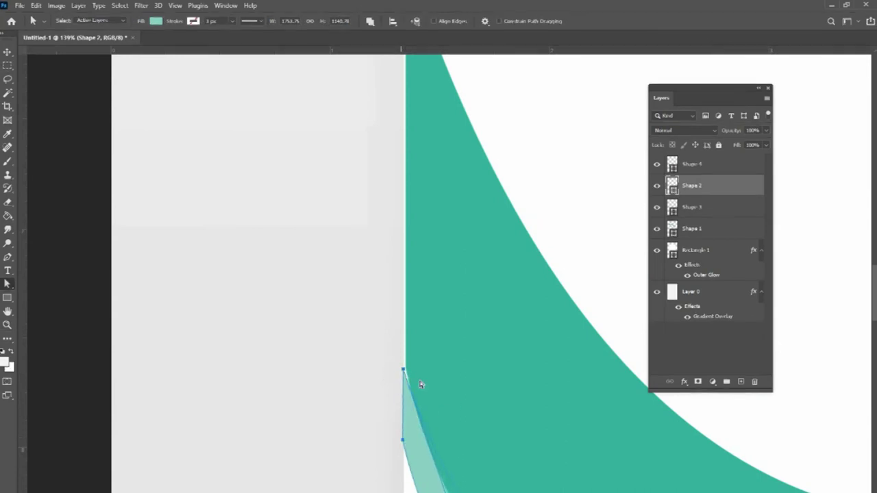
click(416, 373)
- Nudge the dark teal lower band's bottom-left anchor point onto the white rectangle's left edge
click(669, 168)
drag(405, 370, 403, 370)
click(324, 371)
key(z)
drag(525, 300, 372, 359)
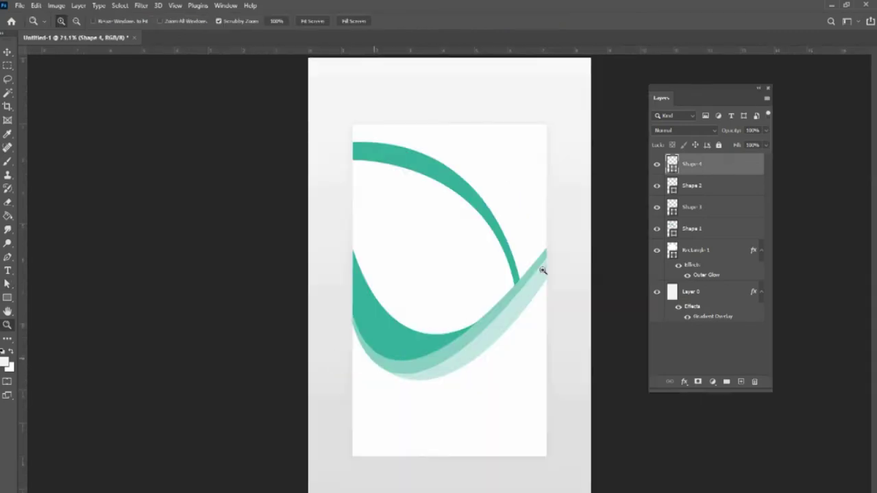
- Draw a fifth curved band with the Pen tool along the upper arc's outer edge, about 1503 by 1356 px
click(555, 246)
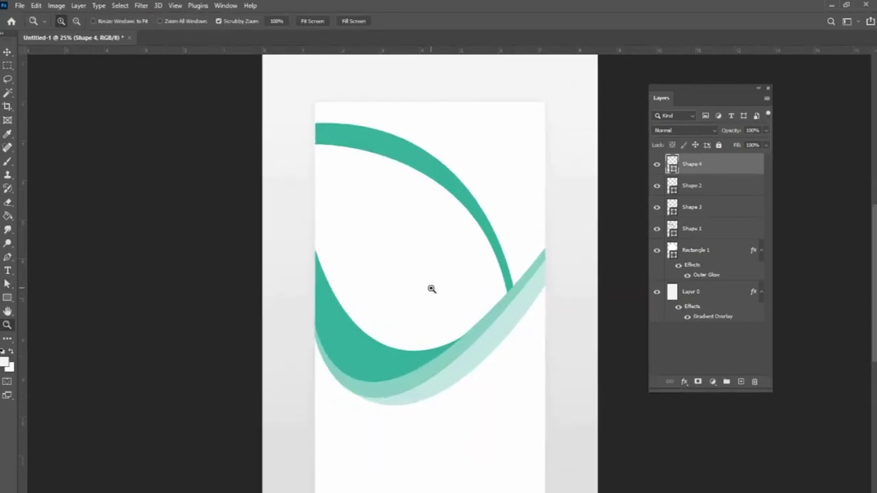
key(p)
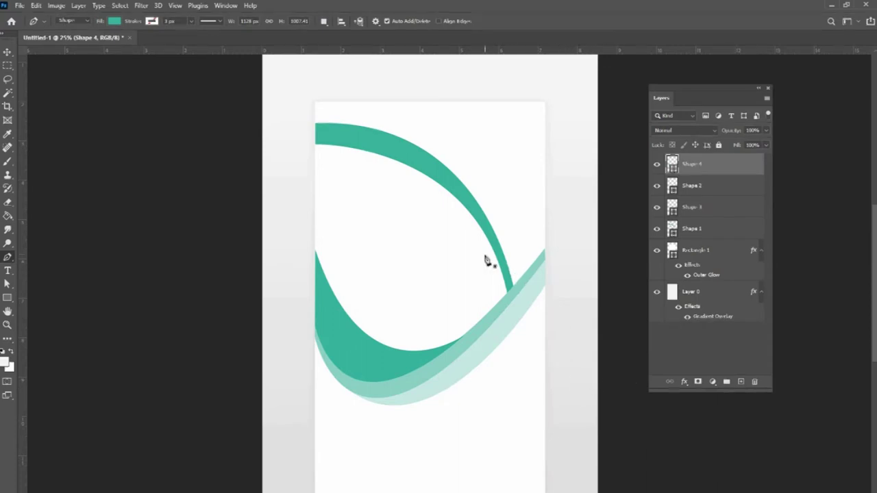
click(513, 289)
drag(316, 124, 298, 123)
drag(202, 137, 157, 137)
alt+click(316, 126)
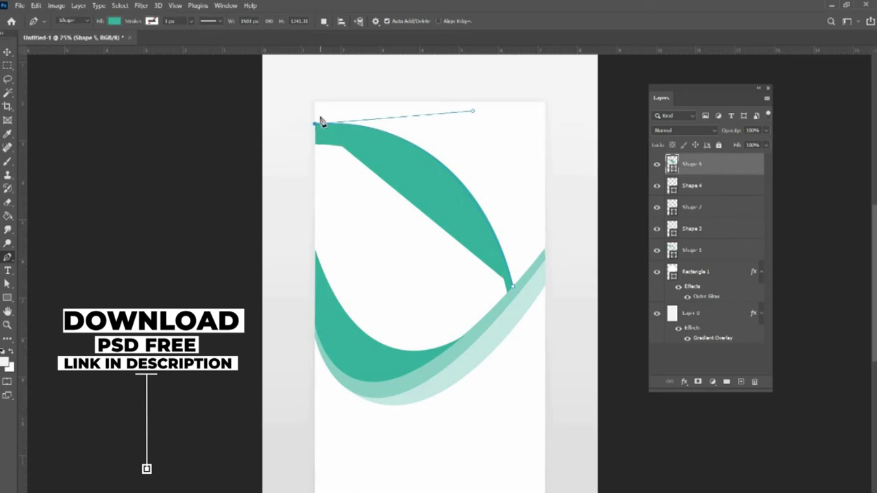
click(315, 109)
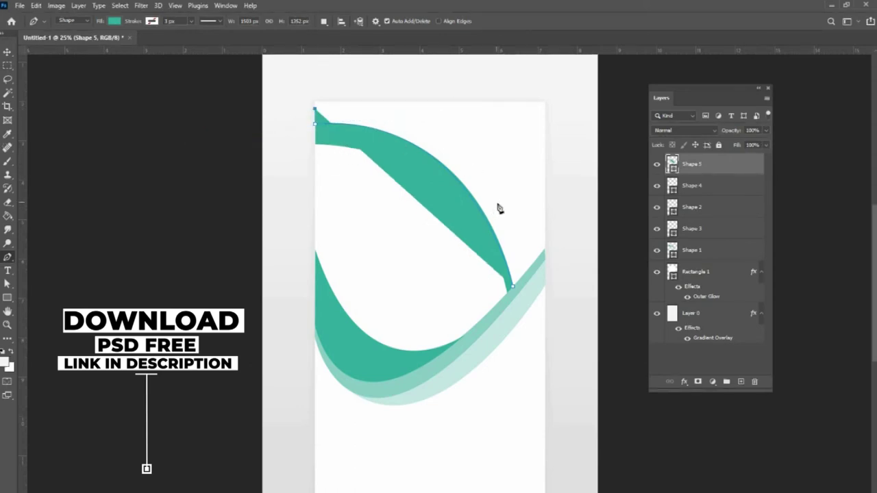
drag(513, 281, 557, 486)
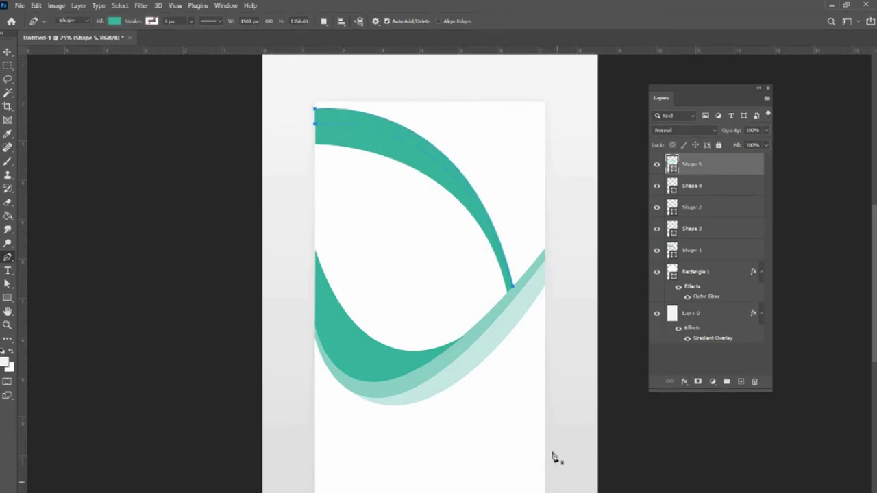
- Give the fifth band a linear gradient fill and set its white end stop to a lighter teal (H 176, S 58, B 71)
click(114, 21)
click(180, 41)
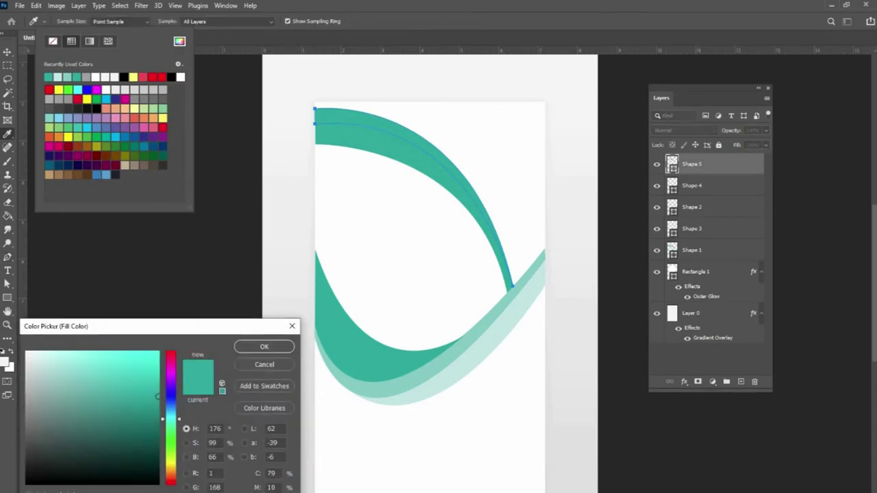
click(92, 382)
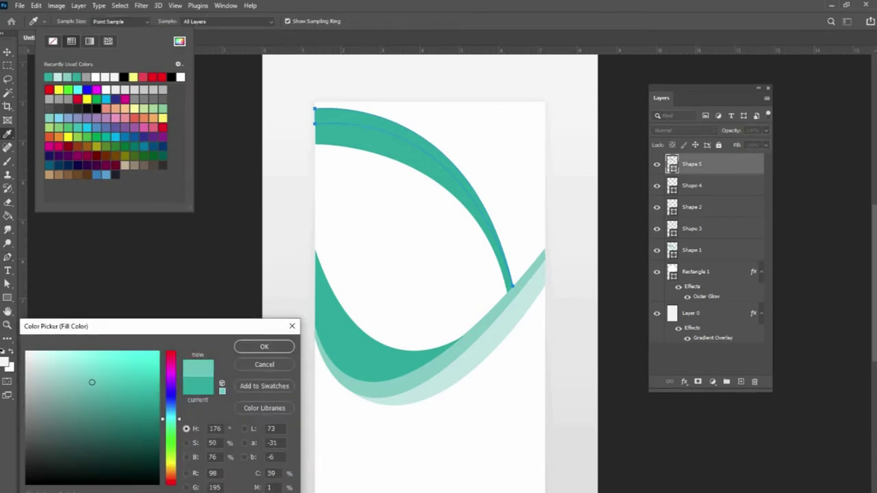
click(264, 348)
click(90, 42)
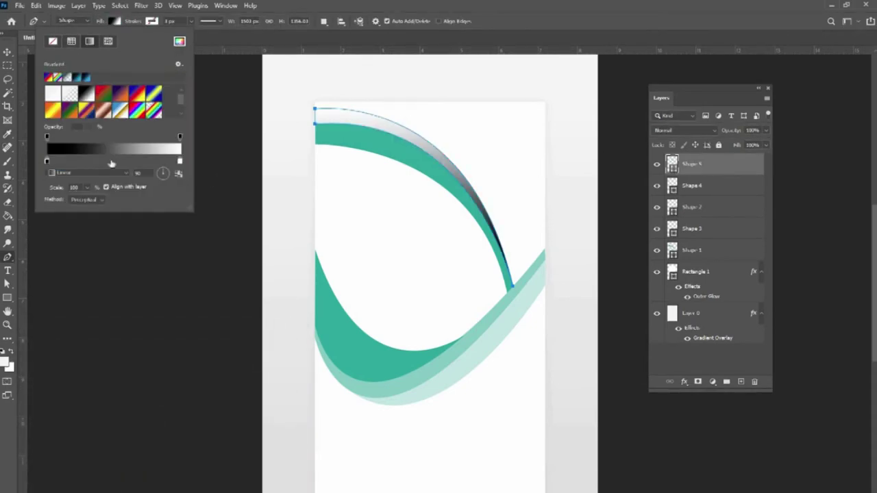
double_click(180, 162)
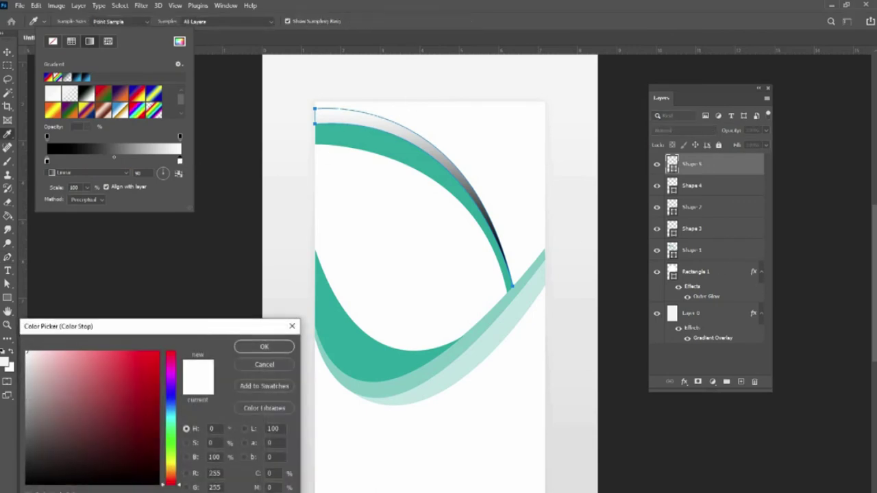
key(ctrl+v)
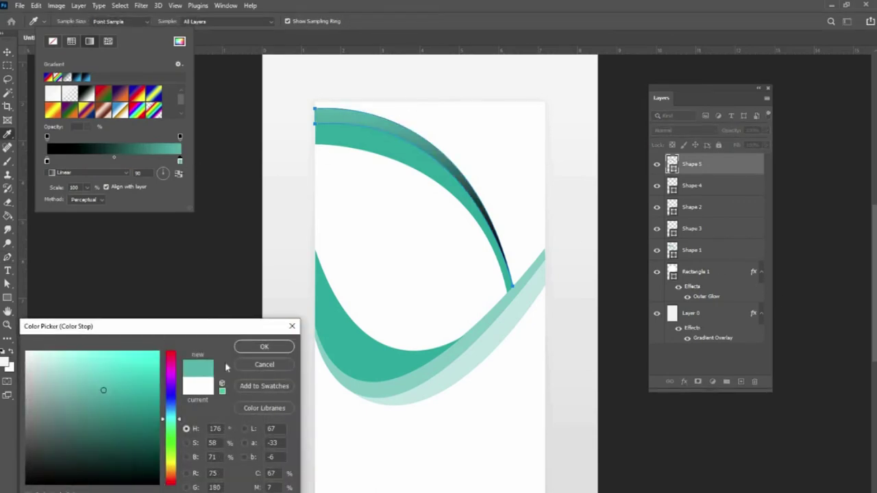
click(264, 348)
- Replace the black start stop of the fifth band's gradient with a darker teal and deselect the band
double_click(46, 162)
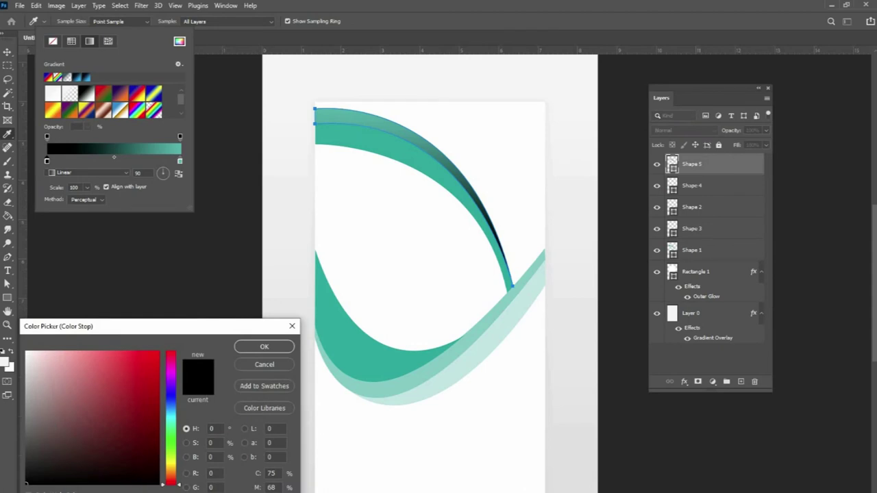
key(ctrl+v)
click(289, 347)
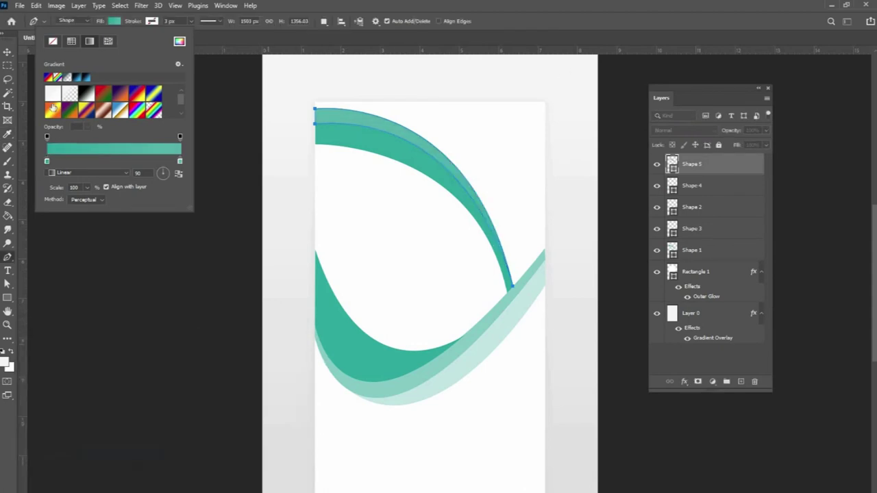
click(251, 42)
click(4, 55)
click(91, 177)
click(354, 116)
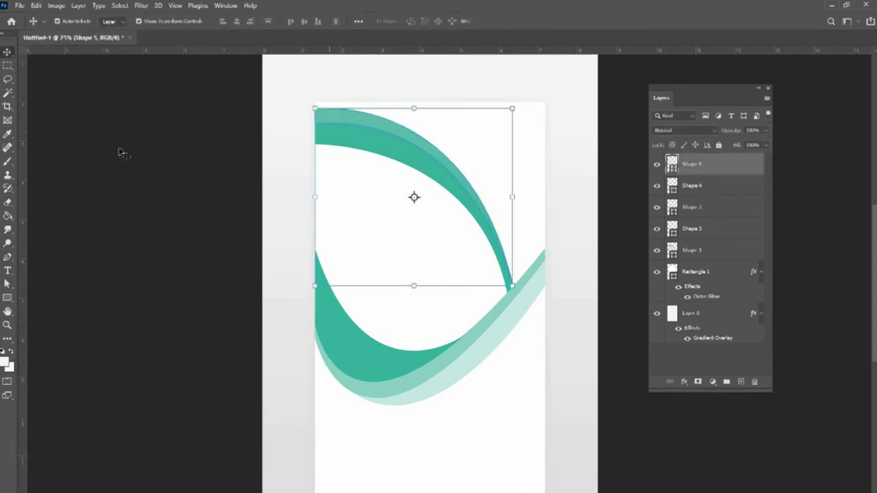
click(128, 169)
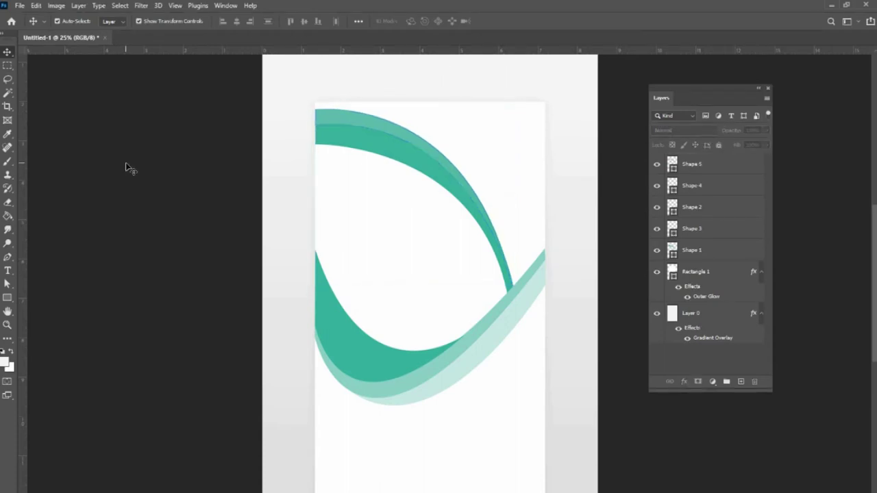
- Draw a sixth shape with the Pen tool between the upper arc and the white rectangle's top edge, about 1503 by 1400 px
key(p)
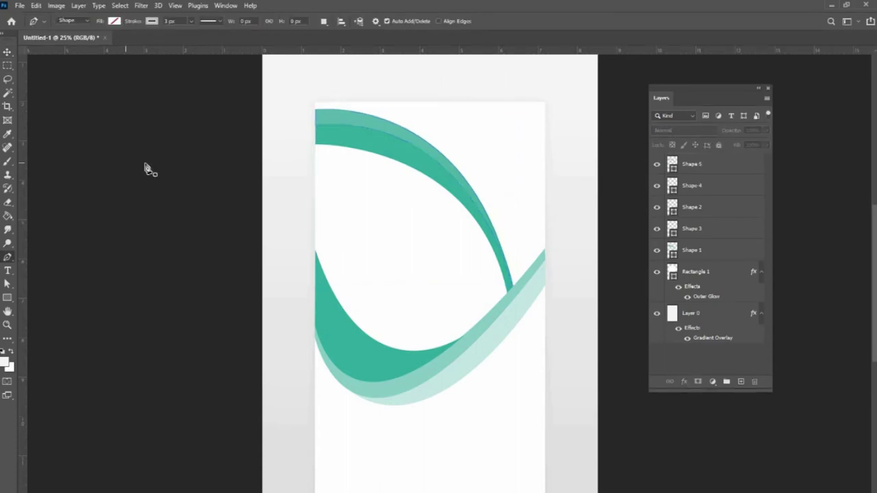
click(514, 289)
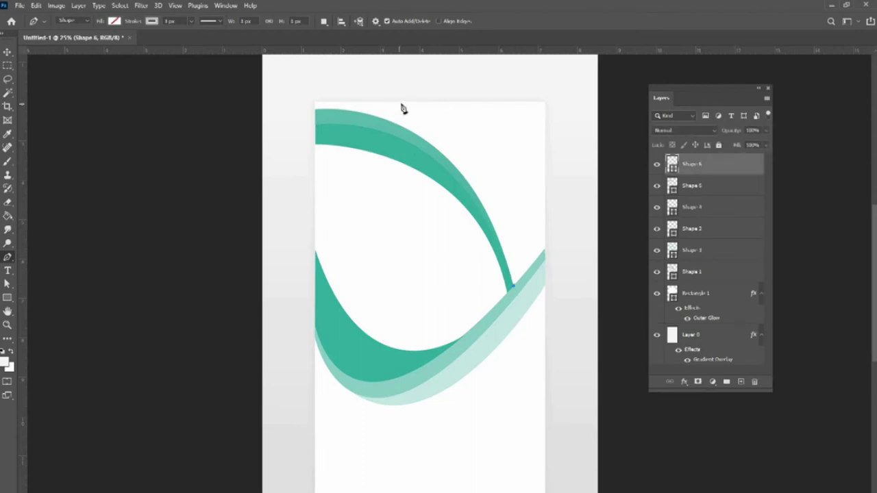
drag(407, 101, 320, 75)
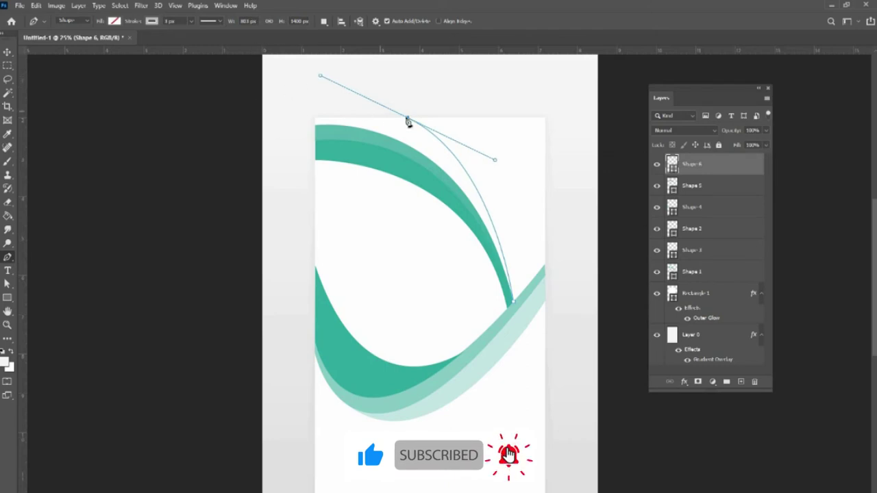
alt+click(408, 119)
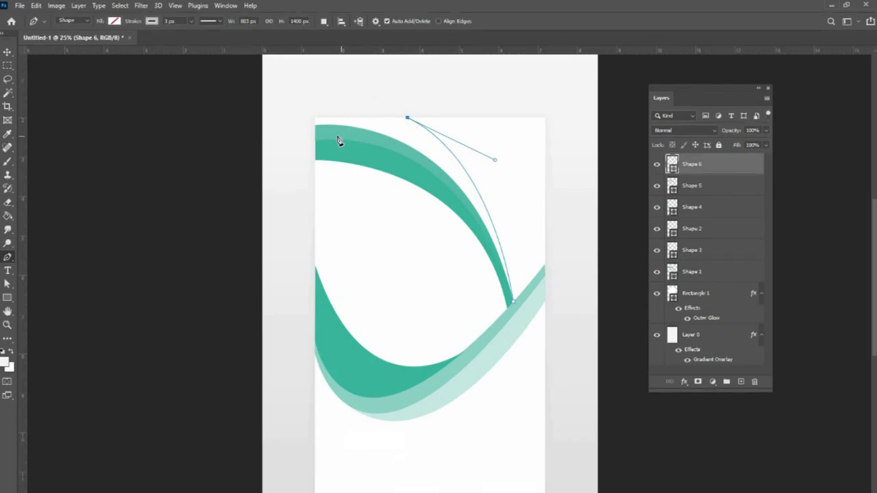
click(316, 119)
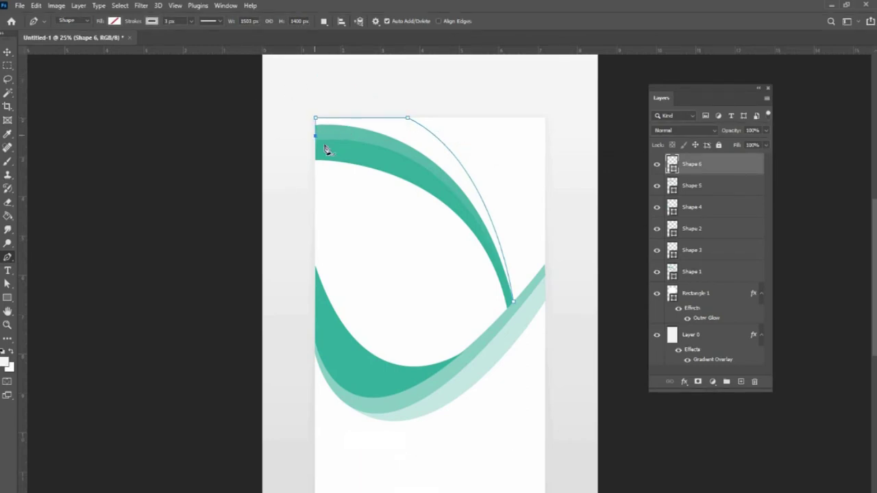
drag(514, 304, 557, 486)
- Give the sixth shape a linear gradient fill and replace its black start stop with the copied pale teal
click(115, 21)
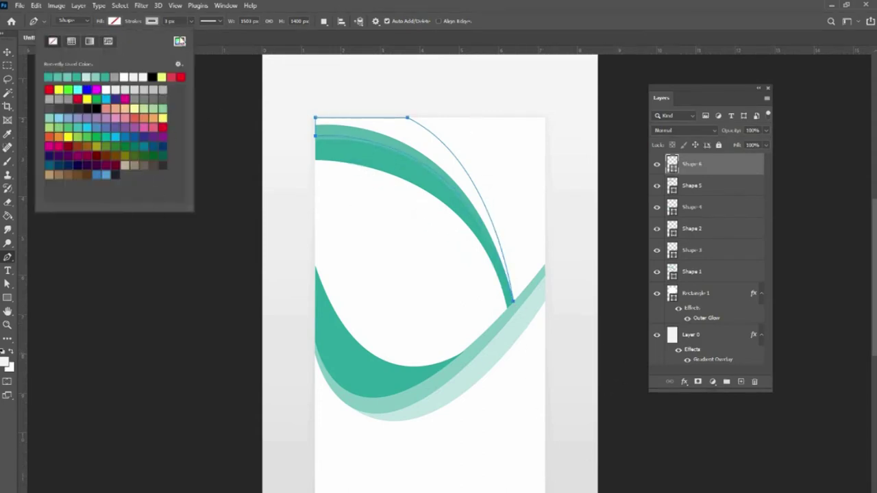
click(180, 41)
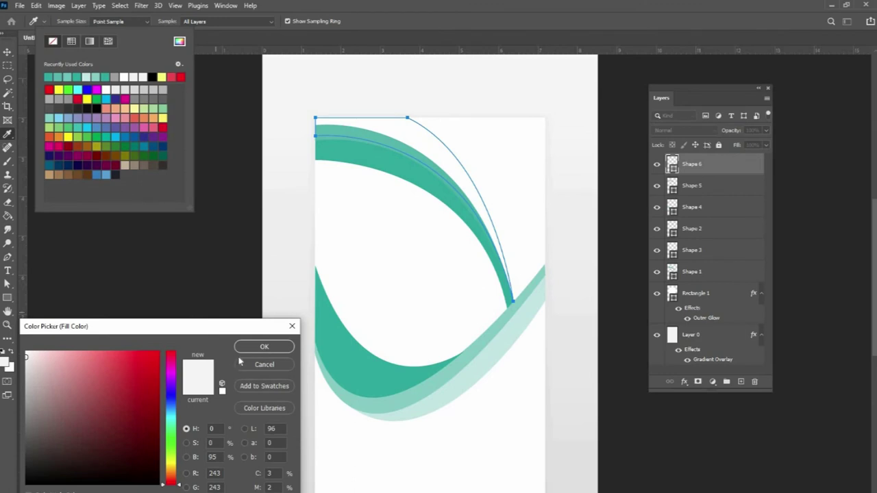
click(264, 347)
click(89, 41)
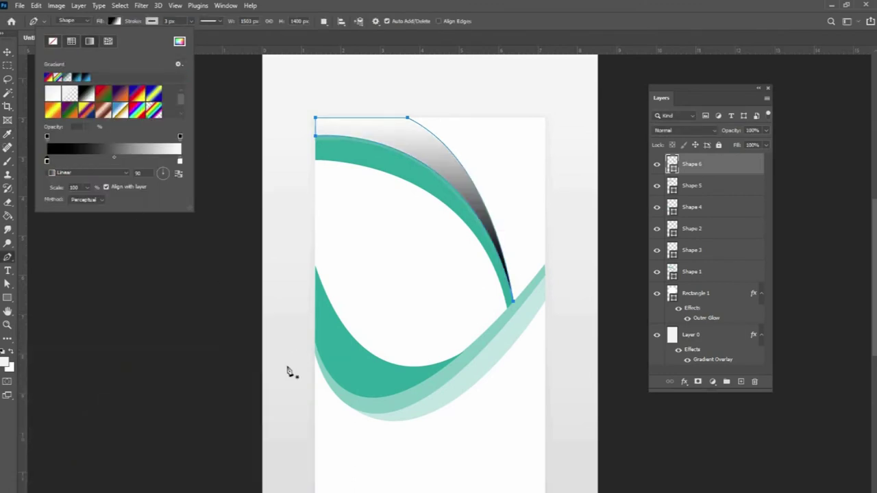
double_click(46, 161)
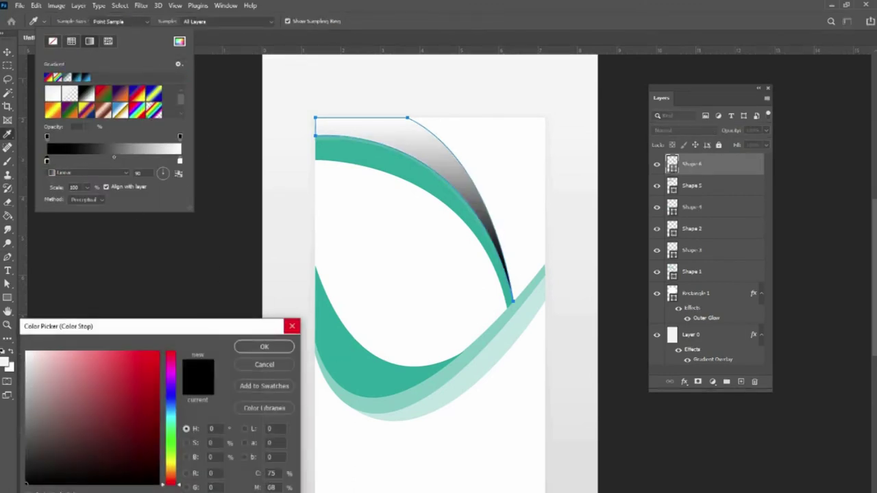
key(ctrl+v)
click(264, 350)
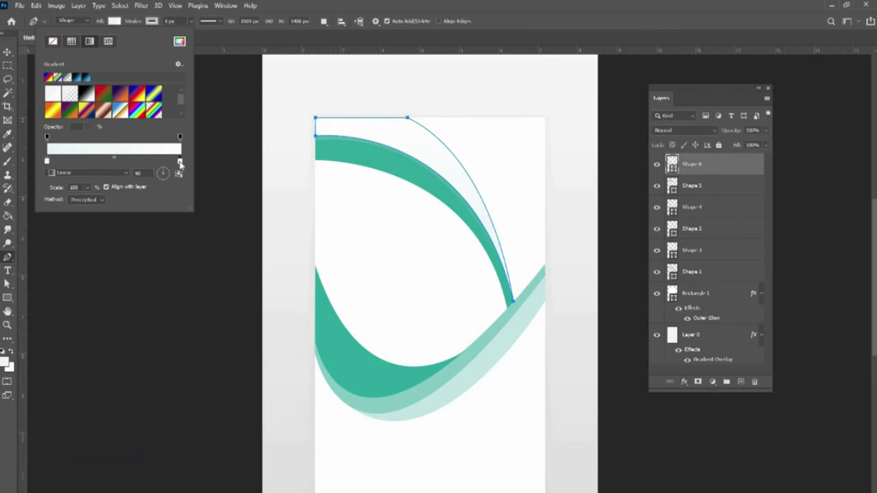
- Set the end stop of the sixth shape's gradient to the same pale teal (H 180, S 7, B 96) and deselect it
double_click(180, 162)
key(ctrl+v)
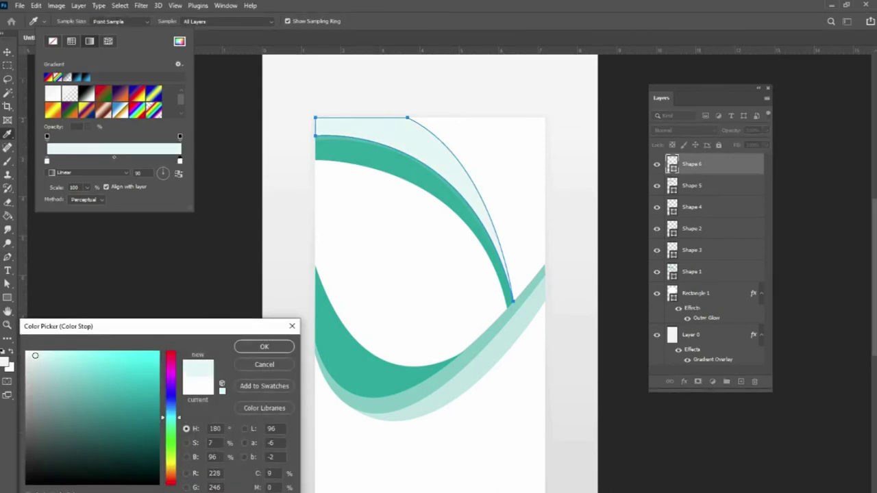
click(264, 346)
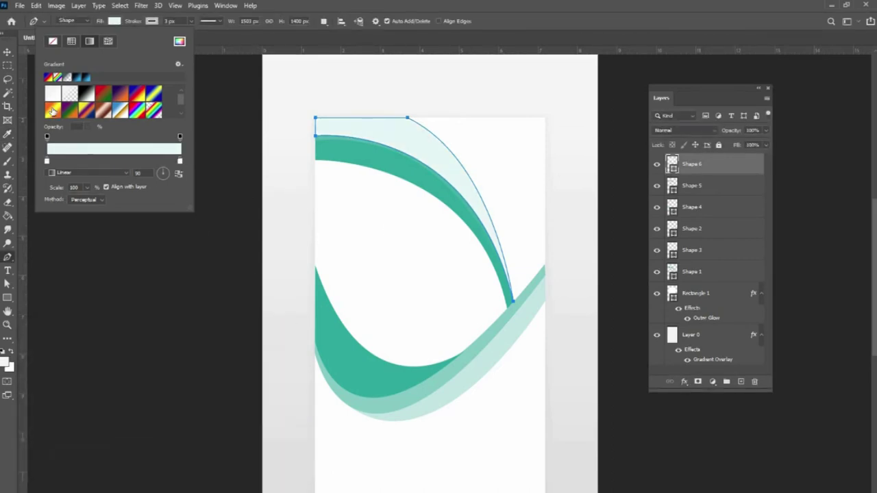
key(Return)
key(v)
click(117, 291)
- Remove the stroke from the sixth shape and deselect it
click(379, 130)
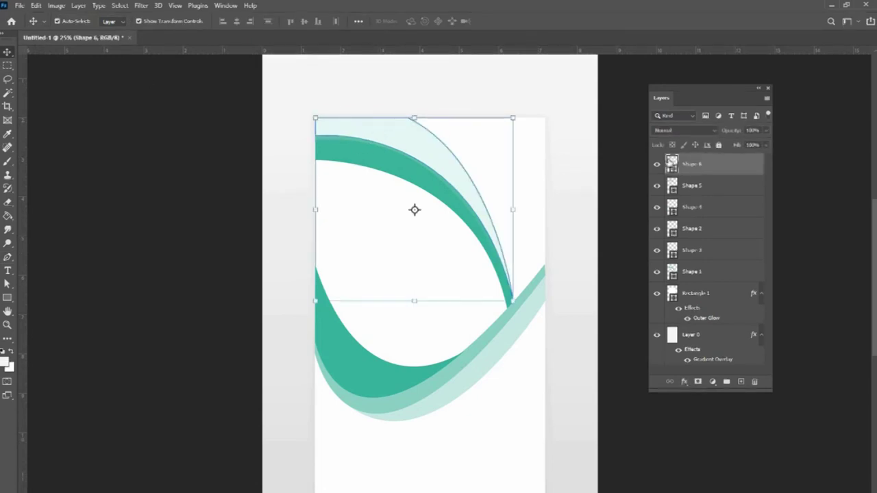
click(8, 299)
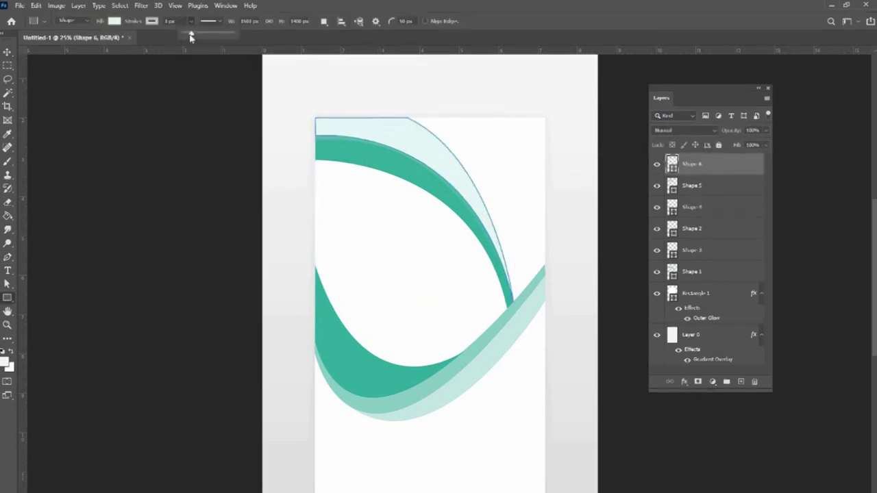
click(150, 23)
click(94, 42)
click(170, 313)
click(371, 196)
click(8, 52)
click(135, 190)
- Move the sixth shape's left anchor points onto the white rectangle's left edge
key(z)
drag(322, 126, 323, 121)
click(7, 284)
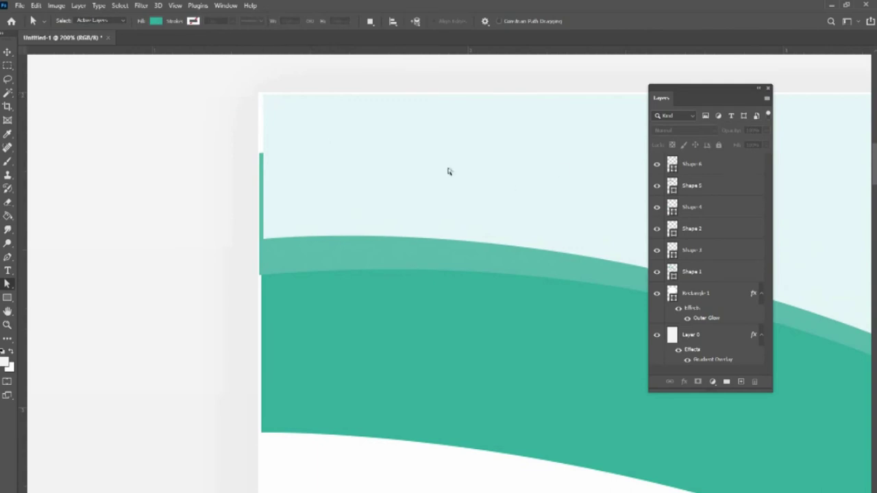
click(278, 157)
drag(265, 242, 259, 240)
click(192, 212)
- Adjust the fifth band's upper and lower left anchor points toward the white rectangle's left edge
click(672, 186)
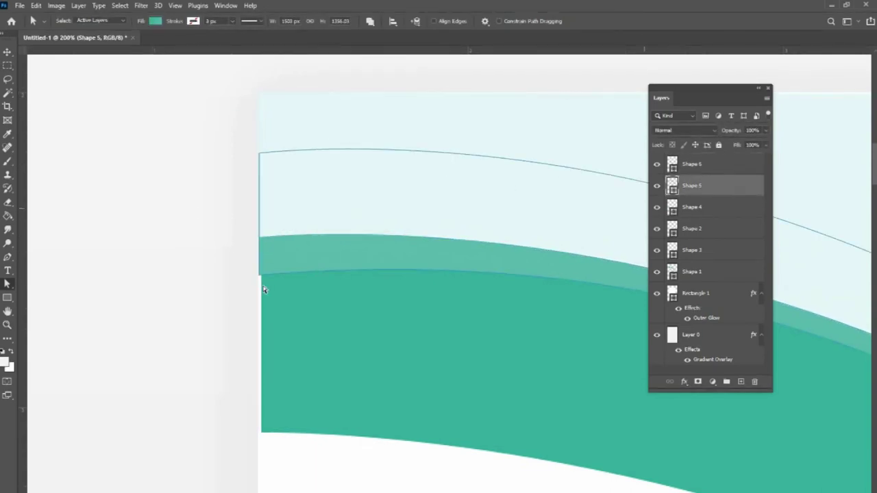
drag(234, 130, 281, 288)
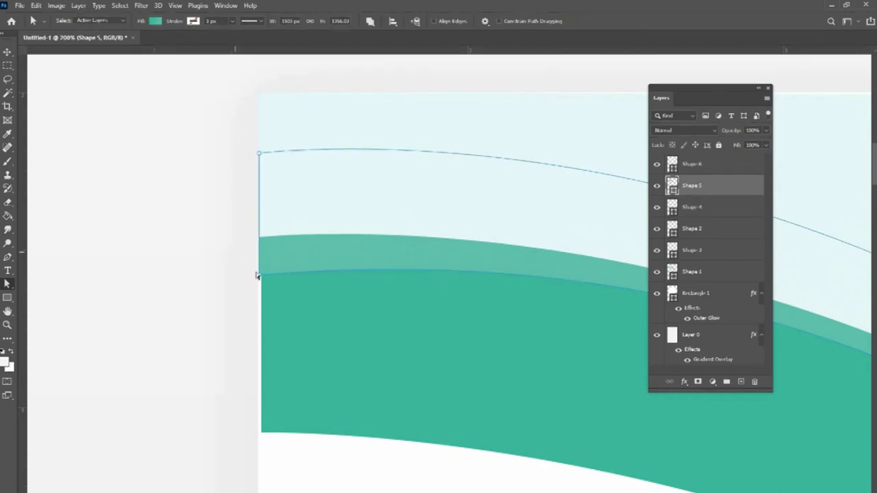
click(258, 275)
drag(207, 131, 259, 277)
click(153, 298)
click(286, 267)
drag(261, 154, 257, 155)
click(209, 224)
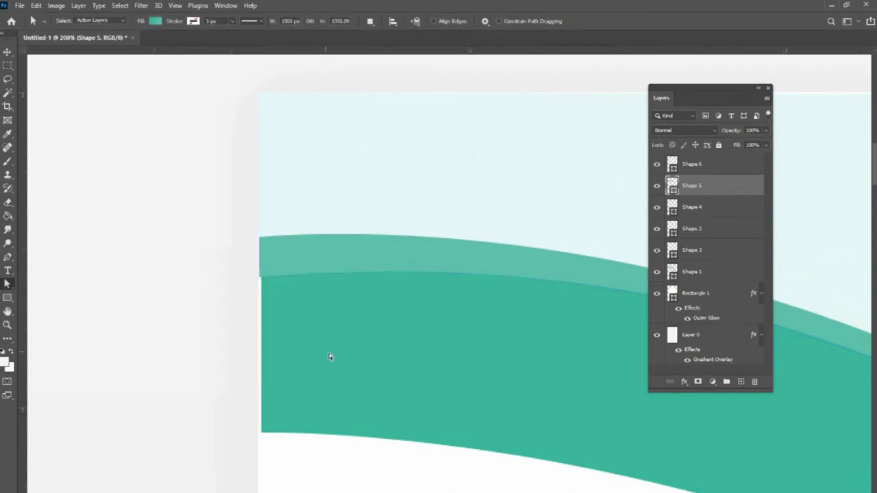
- Extend the main teal arc (Shape 1) to the white rectangle's left edge by moving its two left anchor points
click(671, 207)
click(671, 228)
click(671, 250)
click(672, 272)
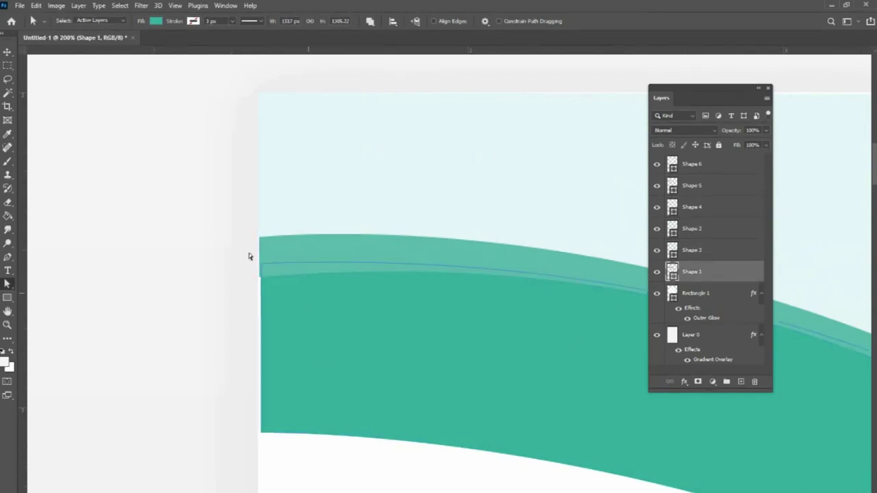
drag(263, 266, 258, 264)
drag(214, 402, 268, 453)
drag(262, 433, 260, 433)
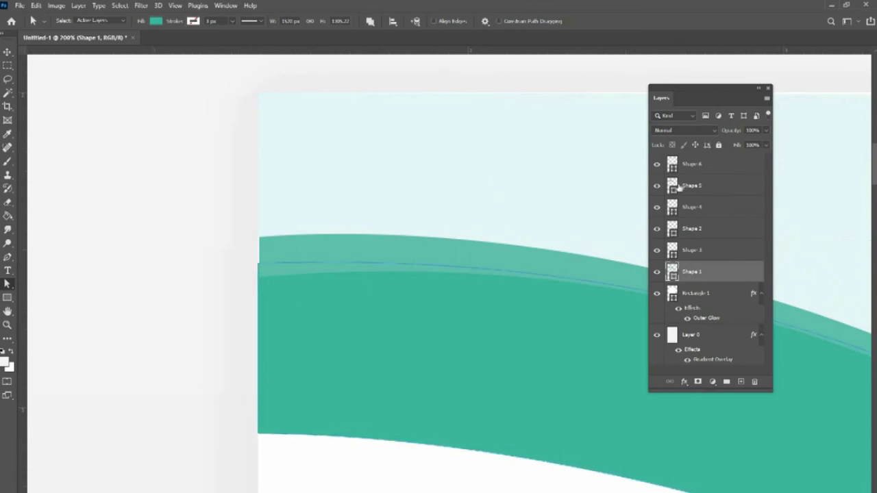
- Move the fifth band's lower left anchor point onto the white rectangle's left edge
click(255, 290)
drag(255, 291, 259, 279)
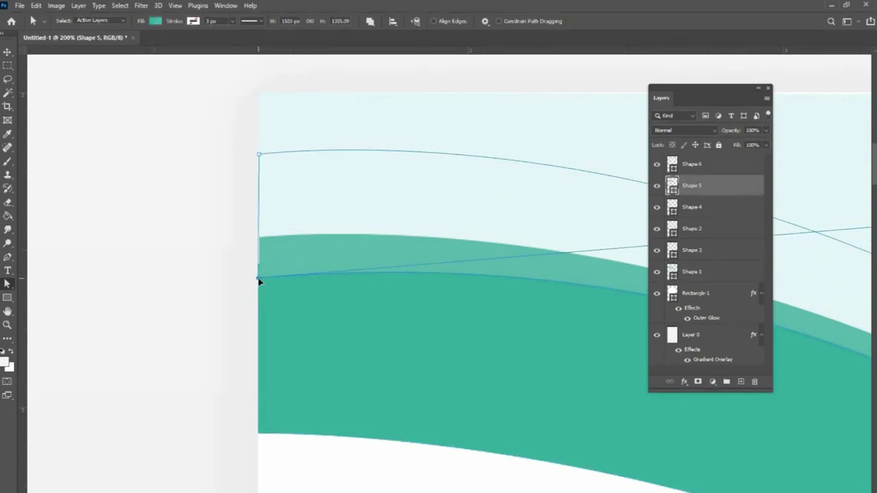
click(167, 268)
- Add the text "2022" on the white rectangle near the lower curved bands
key(z)
alt+click(365, 252)
alt+click(365, 252)
alt+click(365, 253)
alt+click(365, 252)
alt+click(365, 252)
drag(460, 339, 464, 253)
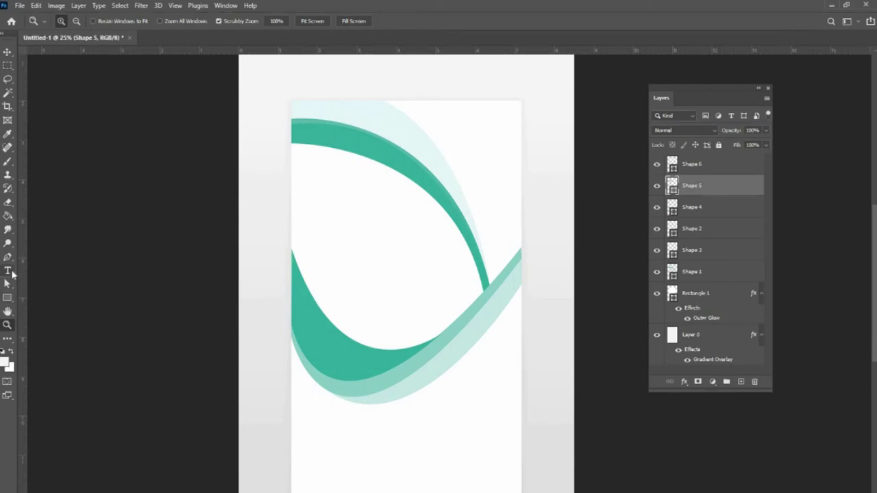
key(t)
click(457, 403)
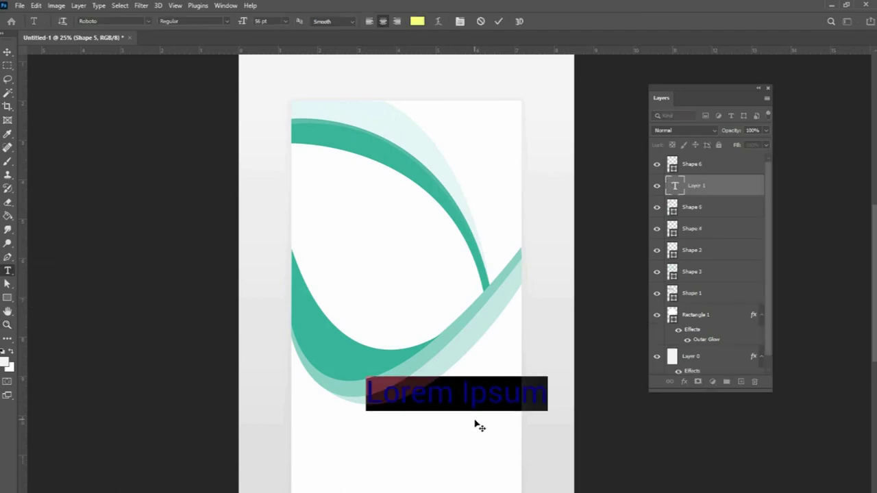
text(2020)
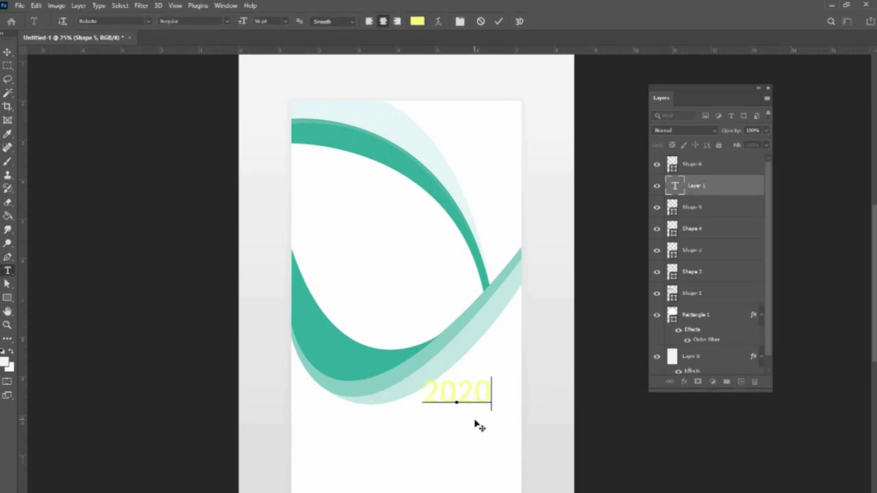
key(BackSpace)
text(2)
- Color the 2022 text black and move it to the white rectangle's upper-right corner
key(ctrl+a)
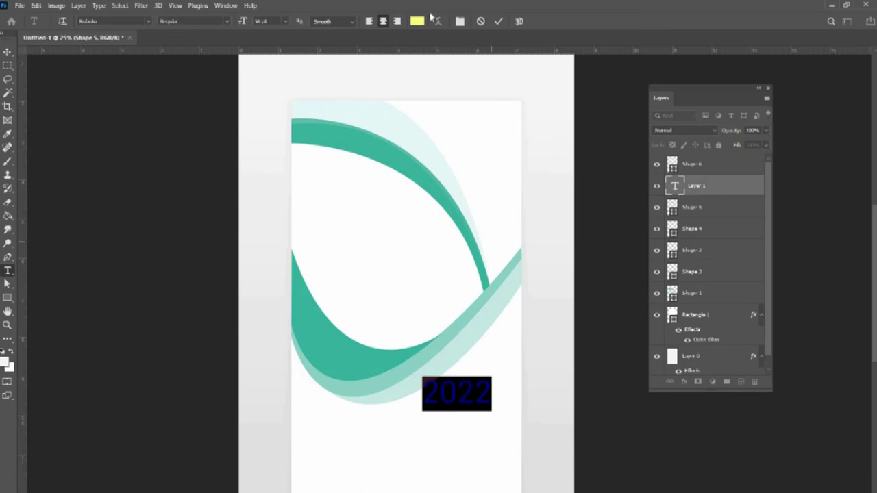
click(417, 22)
click(248, 347)
key(ctrl+Return)
drag(489, 394, 524, 96)
- Set the font size of the 2022 text to 38 pt
double_click(449, 103)
click(265, 22)
scroll(264, 21, down, 17)
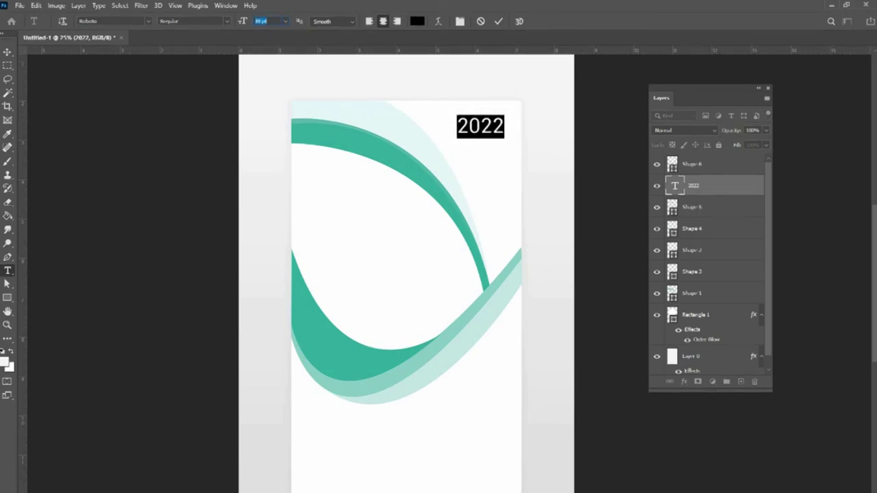
key(ctrl+Return)
scroll(267, 21, down, 3)
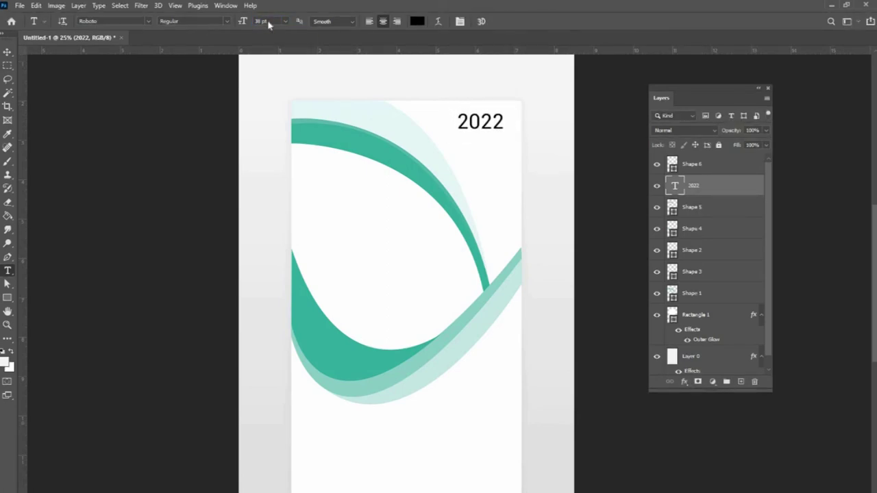
drag(495, 125, 496, 154)
click(494, 149)
key(ctrl+a)
key(BackSpace)
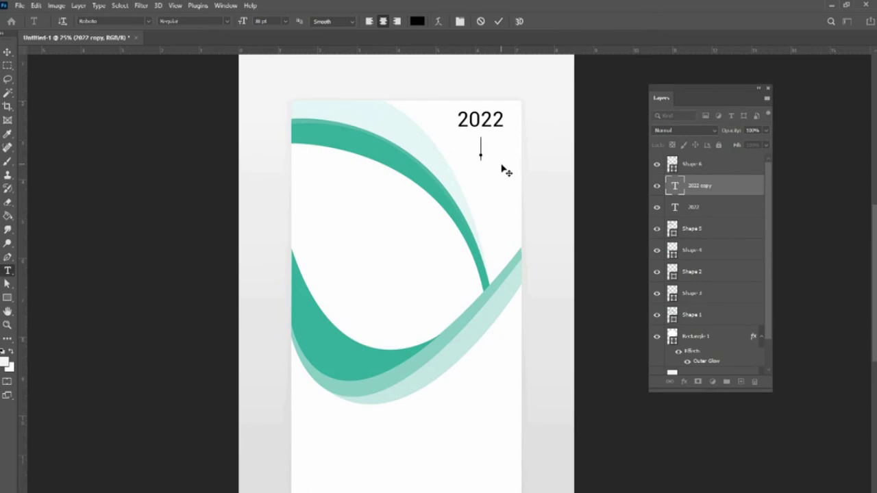
key(Escape)
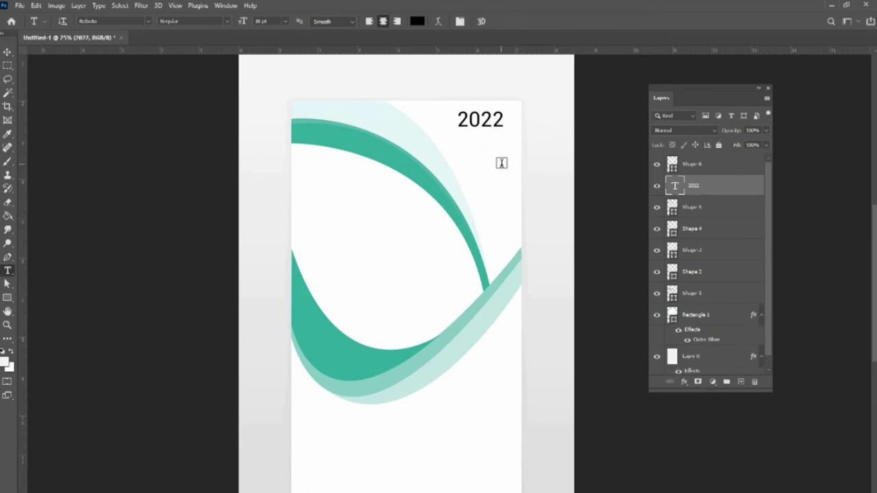
- Add a "Lorem Ipsum" text line at 16 pt and center it directly below 2022
click(462, 139)
click(266, 22)
scroll(266, 22, down, 20)
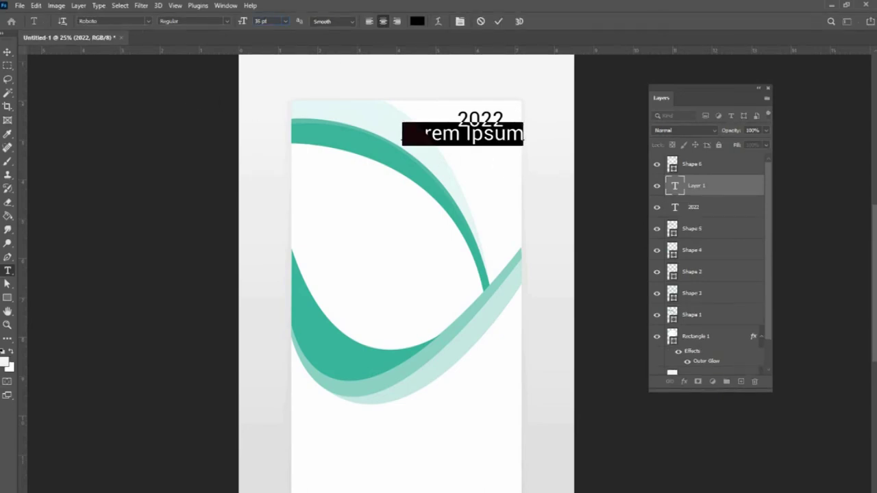
key(ctrl+Return)
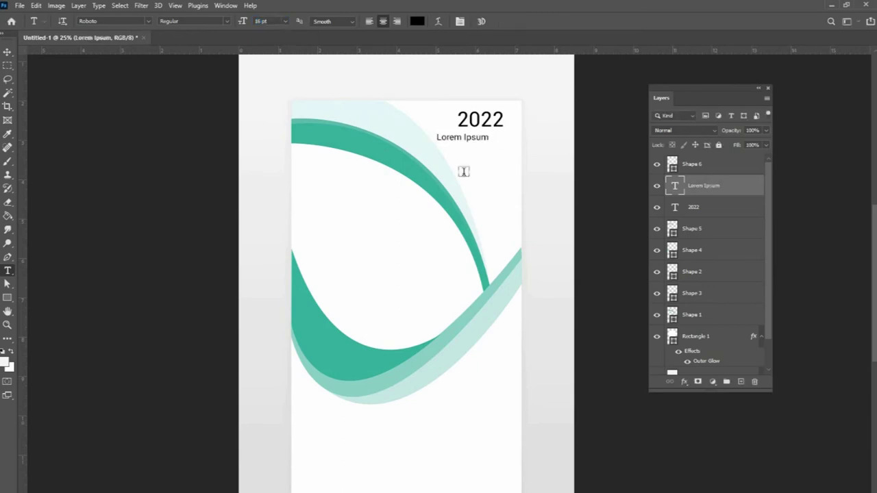
mouse_move(491, 137)
mouse_down()
mouse_move(501, 129)
mouse_move(500, 145)
mouse_up()
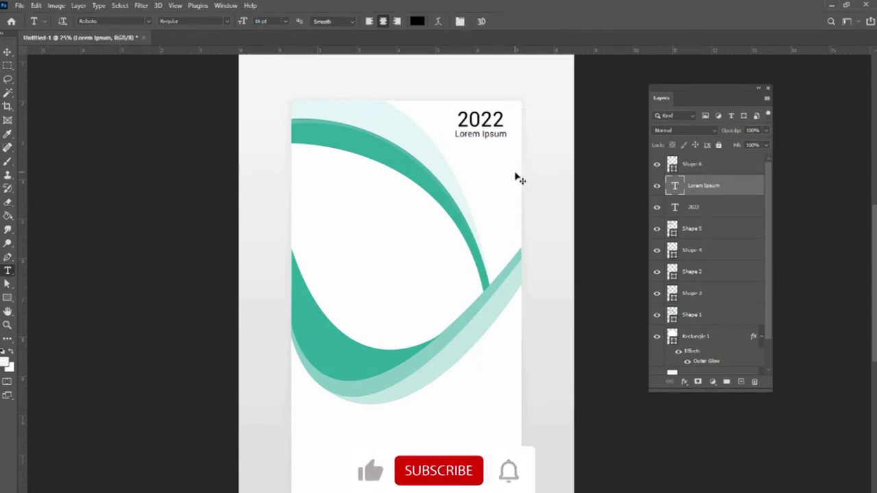
- Set the Lorem Ipsum text to all caps and color it the teal of the bands (H 176, S 99, B 65)
click(474, 140)
key(ctrl+a)
click(460, 22)
click(82, 256)
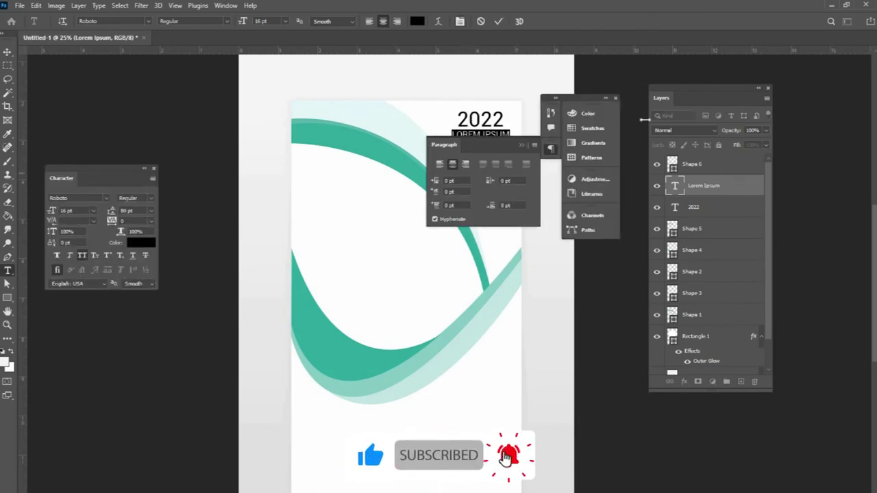
click(417, 190)
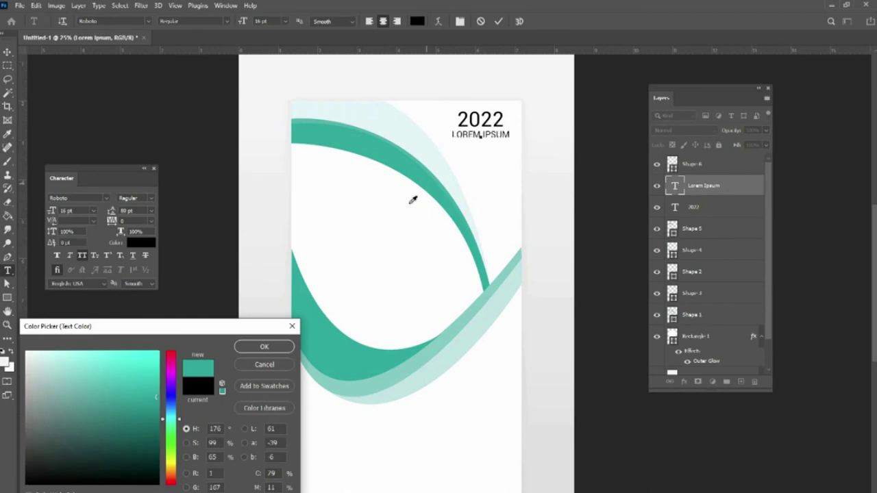
click(253, 347)
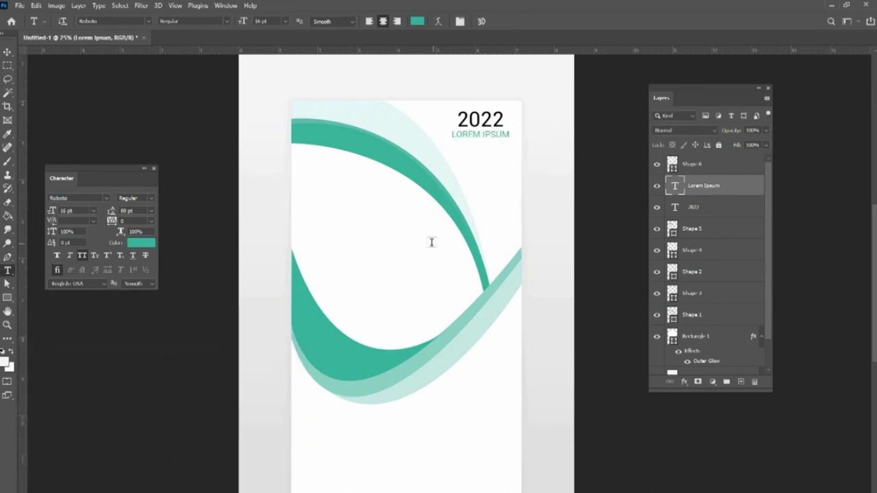
- Duplicate the LOREM IPSUM line directly below itself and replace the copy's text with "dolor sit amet"
drag(486, 149, 500, 182)
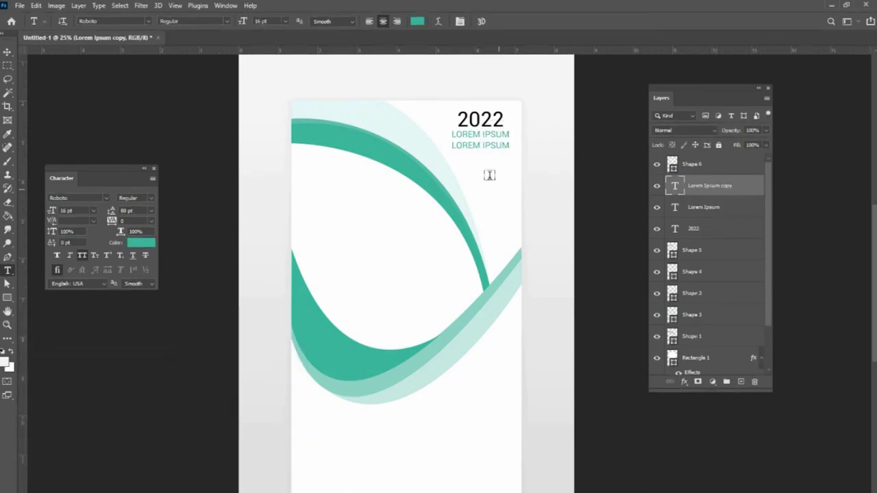
key(Return)
text(Dolor)
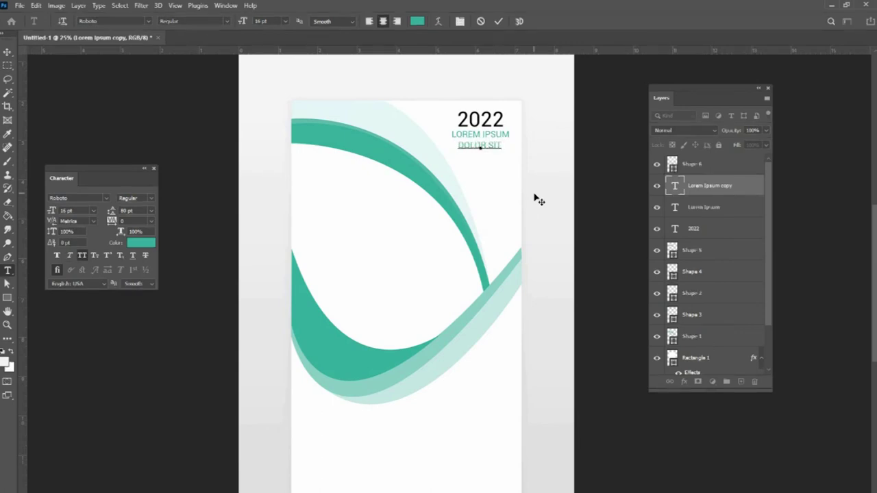
- Recolor the DOLOR SIT AMET line to a near-black shade
key(ctrl+a)
click(418, 21)
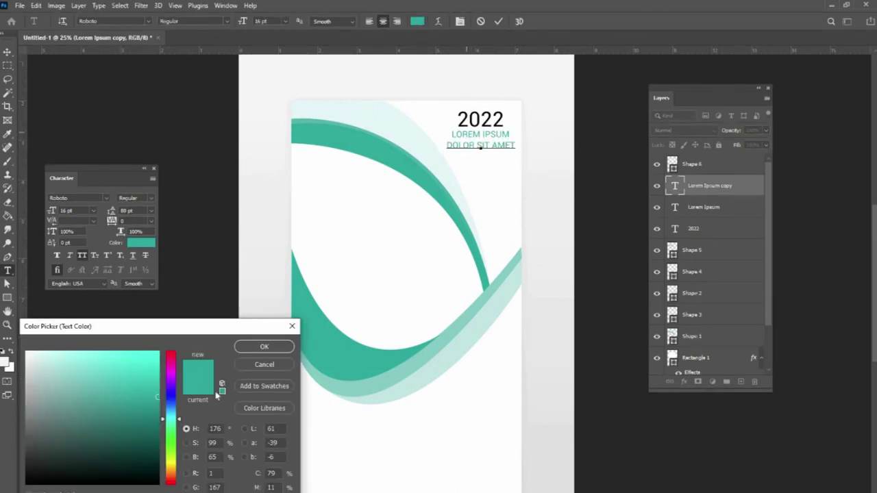
click(36, 469)
key(Return)
key(ctrl+Return)
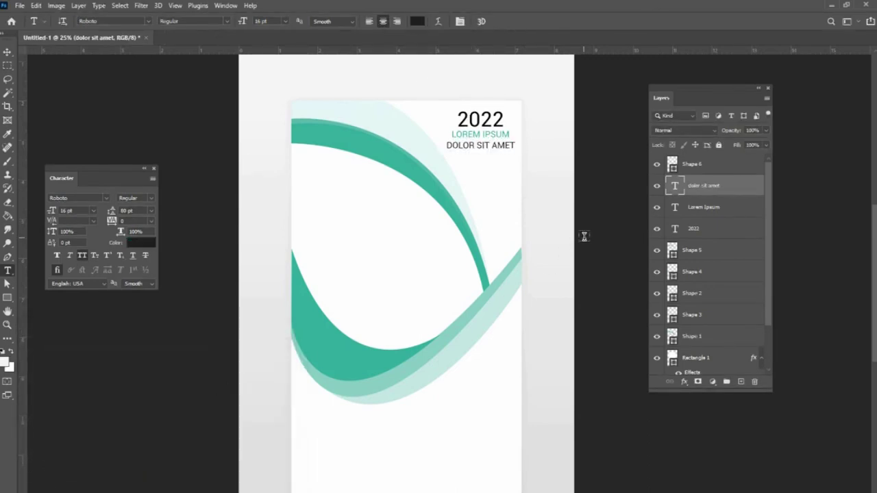
- Reduce the font size of the DOLOR SIT AMET line by two increments
key(ctrl+a)
key(ctrl+shift+comma)
key(ctrl+shift+comma)
key(ctrl+Return)
- Set the font size of the LOREM IPSUM line to 12 pt
click(485, 133)
key(ctrl+a)
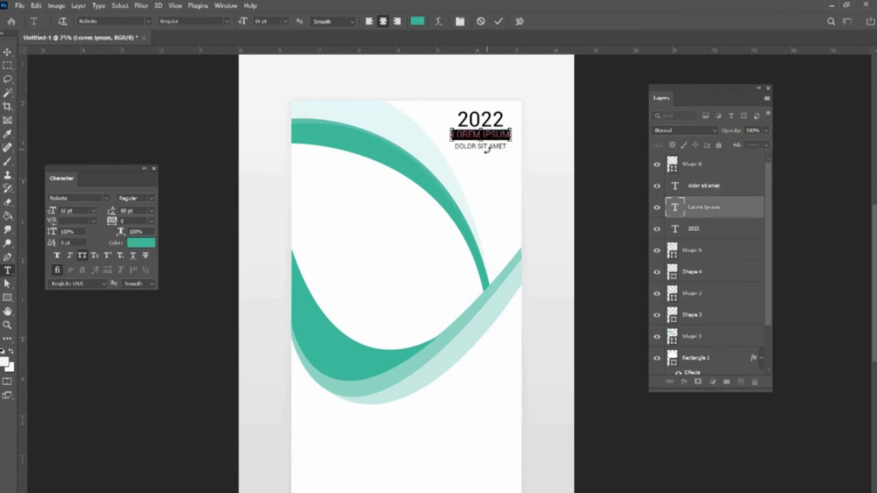
key(ctrl+Return)
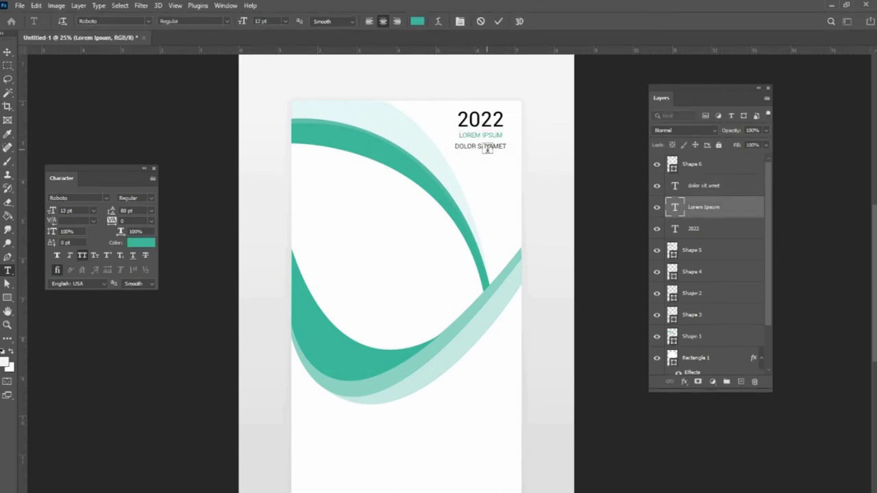
- Reduce the font size of the 2022 title to 32 pt
click(490, 120)
key(ctrl+a)
key(ctrl+shift+comma)
key(ctrl+shift+comma)
key(ctrl+shift+comma)
key(ctrl+Return)
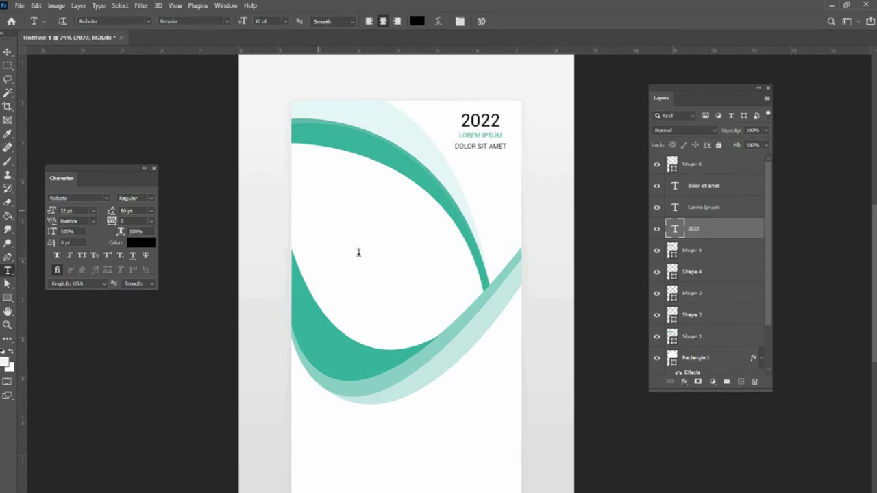
- Add a text line reading "corporate" in the white area between the curved bands and set it to all caps
click(318, 211)
text(co)
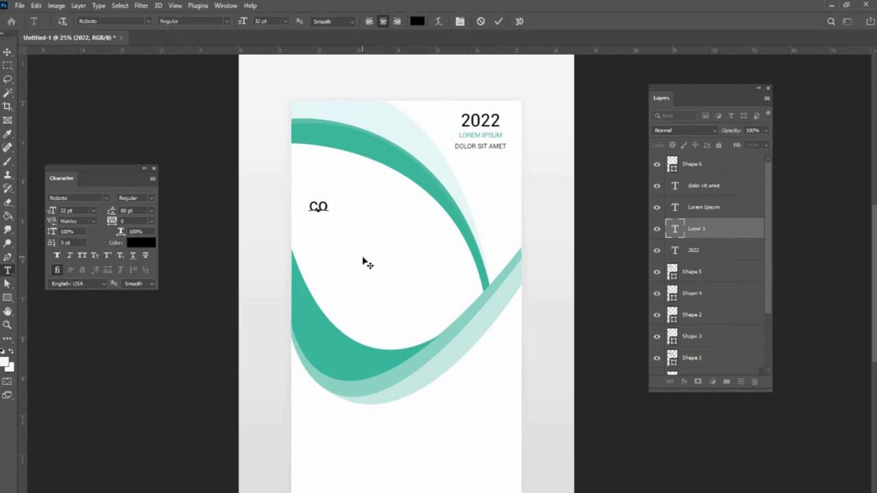
text(rporate)
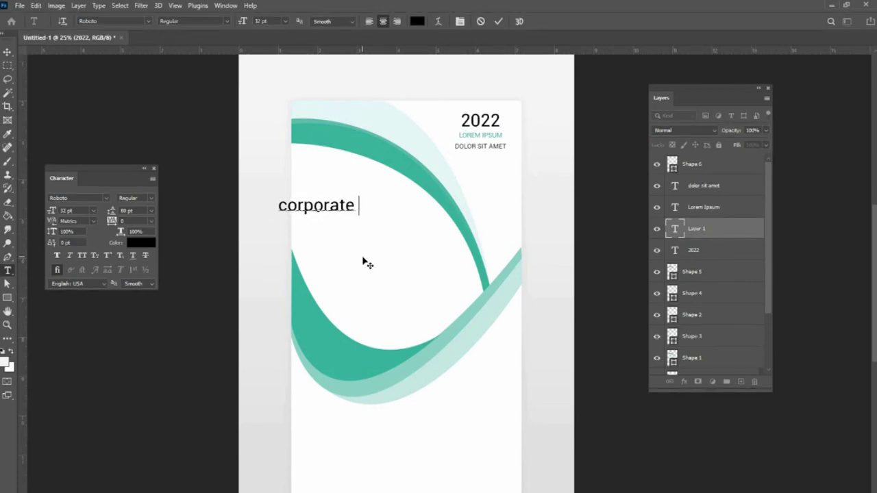
key(ctrl+Return)
key(ctrl+a)
click(82, 255)
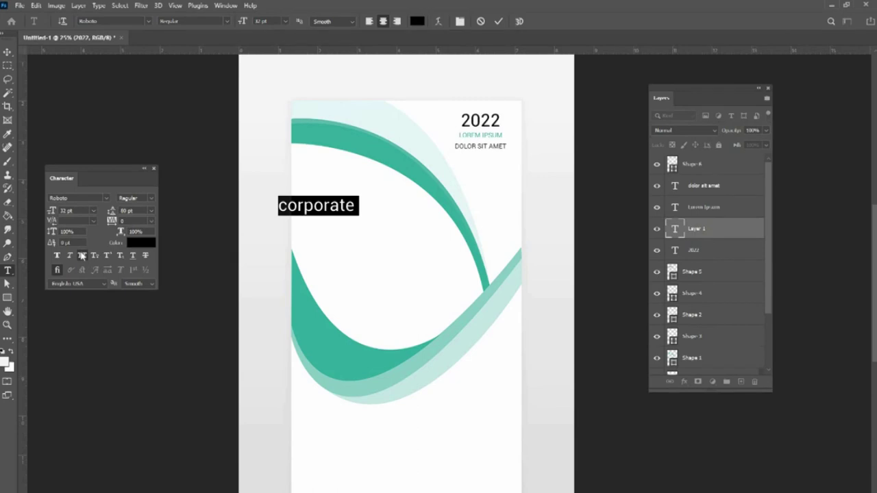
key(ctrl+Return)
- Duplicate the CORPORATE line directly below itself and replace the copy's text with "FLYER"
drag(343, 226, 388, 213)
key(Return)
text(ELYER)
- Increase the letter tracking of the FLYER line to 580
key(ctrl+a)
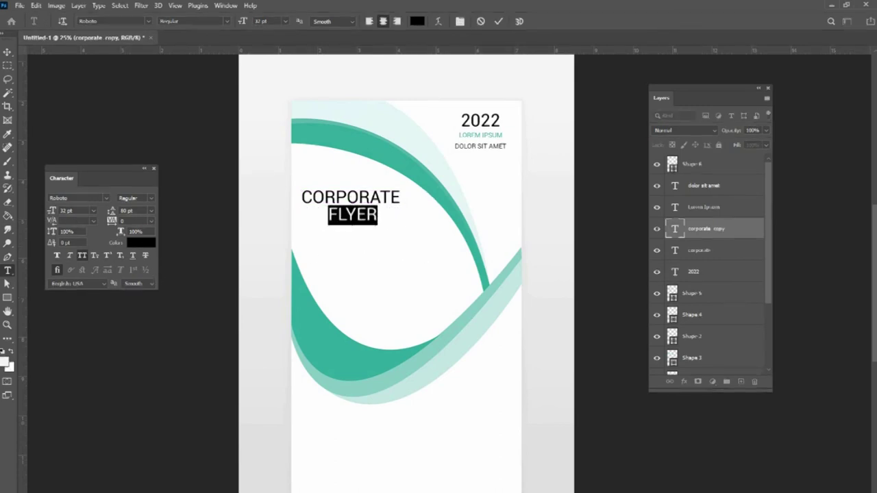
key(shift+Up)
key(shift+Up)
key(shift+Up)
key(shift+Up)
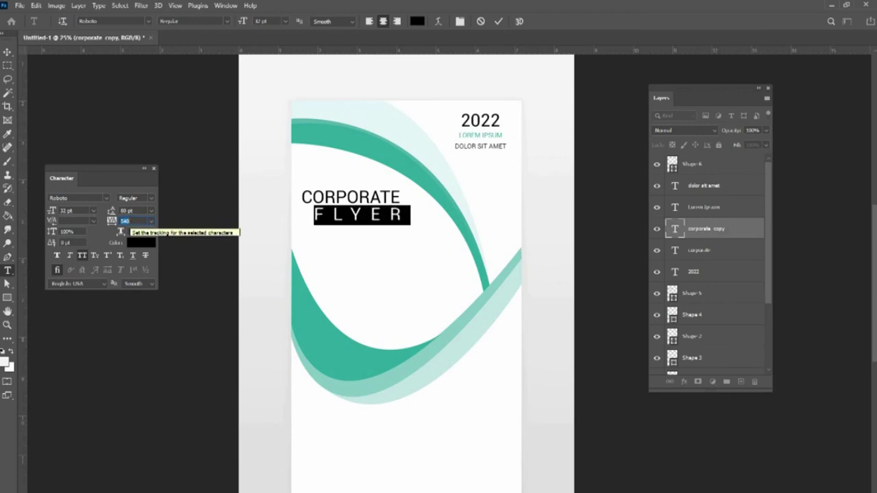
key(ctrl+Return)
- Place vertical guides at both ends of CORPORATE and shift FLYER to start at the first guide
drag(24, 302, 402, 312)
key(shift+Left)
key(shift+Left)
key(shift+Left)
key(shift+Left)
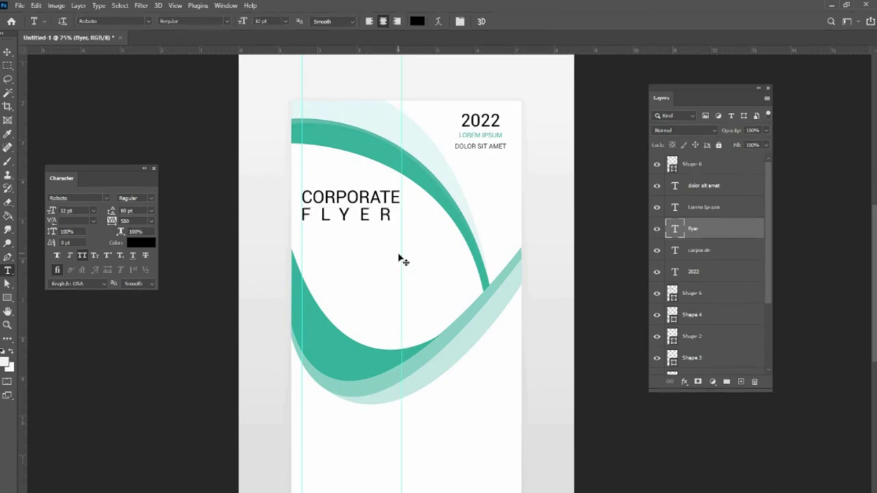
drag(401, 252, 399, 252)
- Widen the tracking of FLYER to 700 and align the word between the two guides
click(342, 215)
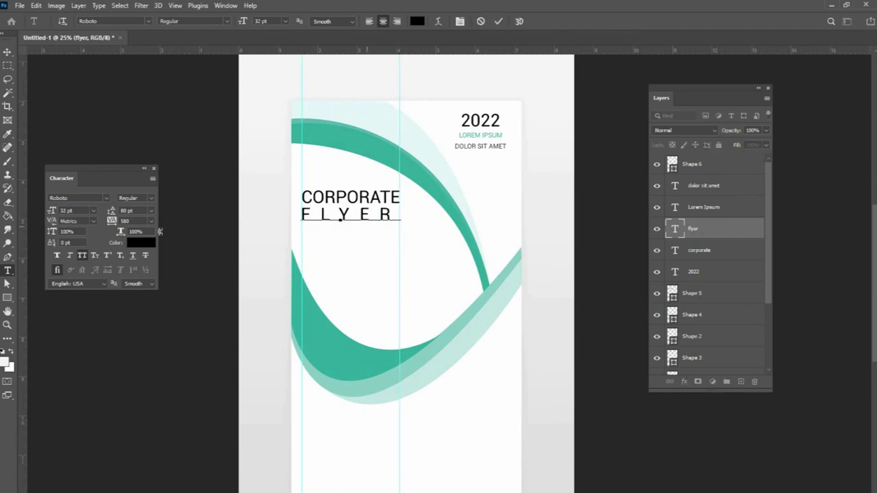
key(ctrl+a)
key(shift+Up)
key(shift+Up)
key(shift+Up)
key(shift+Up)
key(shift+Up)
key(shift+Up)
key(shift+Up)
key(shift+Up)
key(shift+Up)
key(shift+Up)
key(shift+Up)
key(shift+Up)
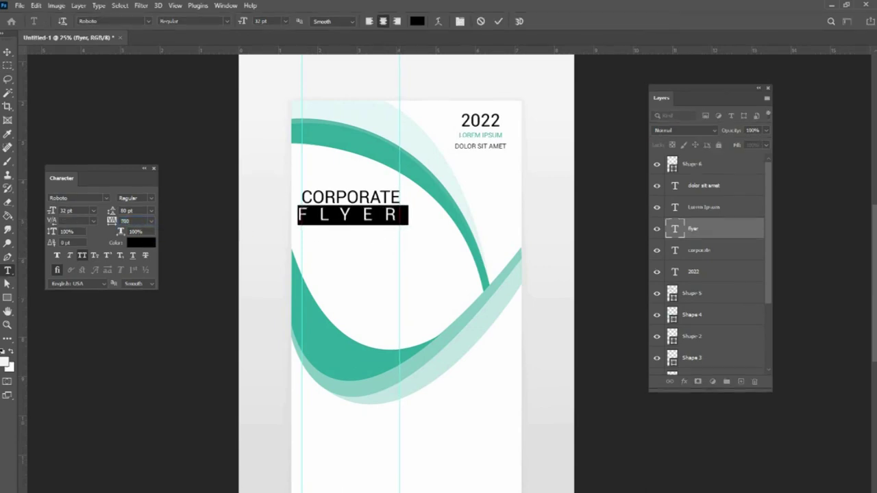
key(ctrl+Return)
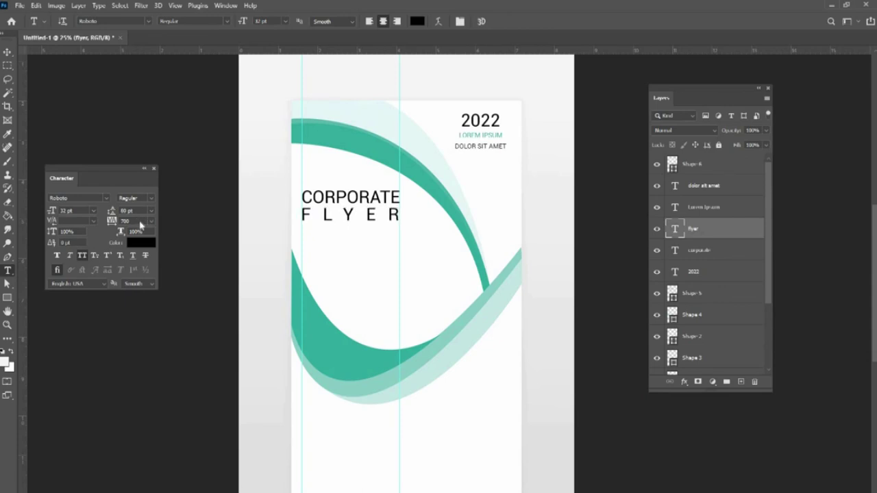
- Change the font of FLYER to Montserrat SemiBold
double_click(347, 214)
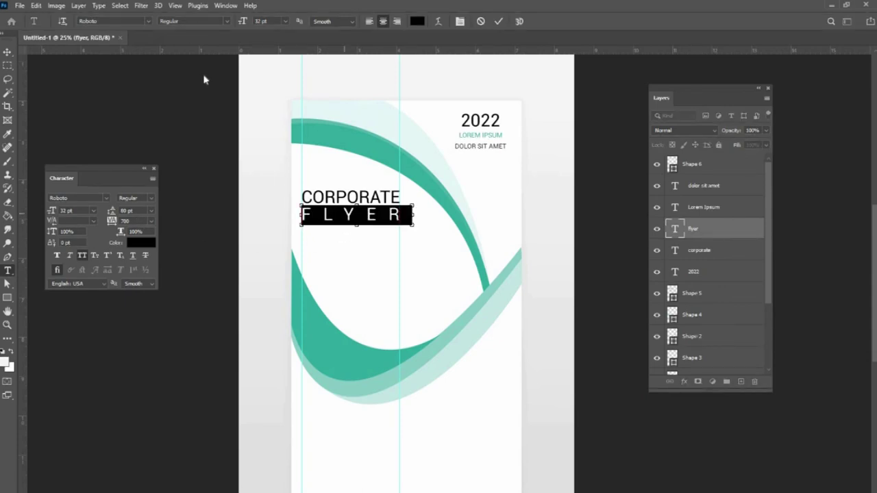
click(146, 23)
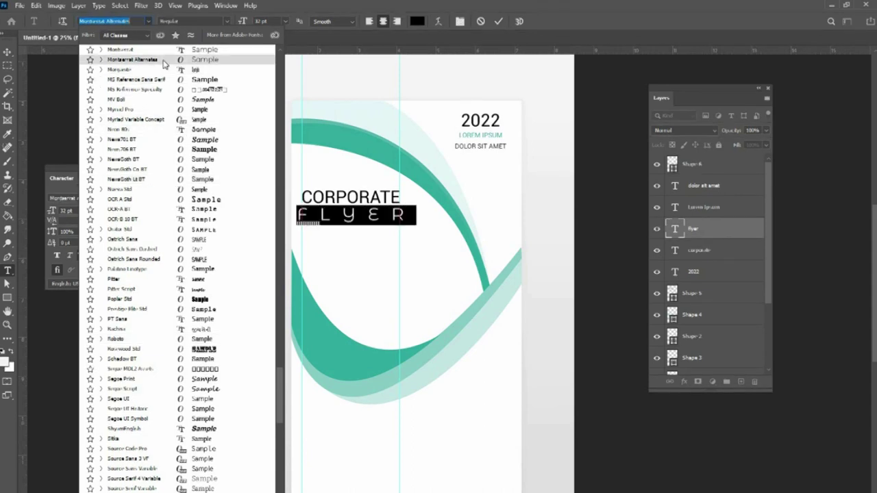
click(165, 53)
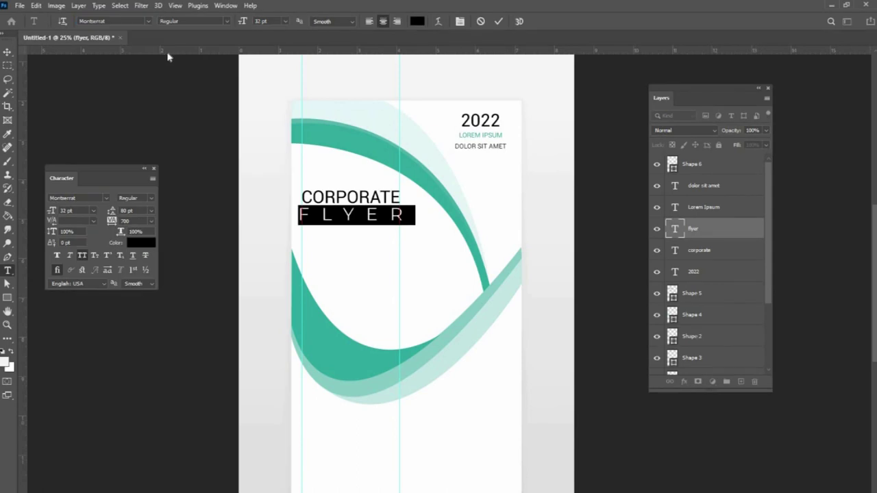
click(228, 22)
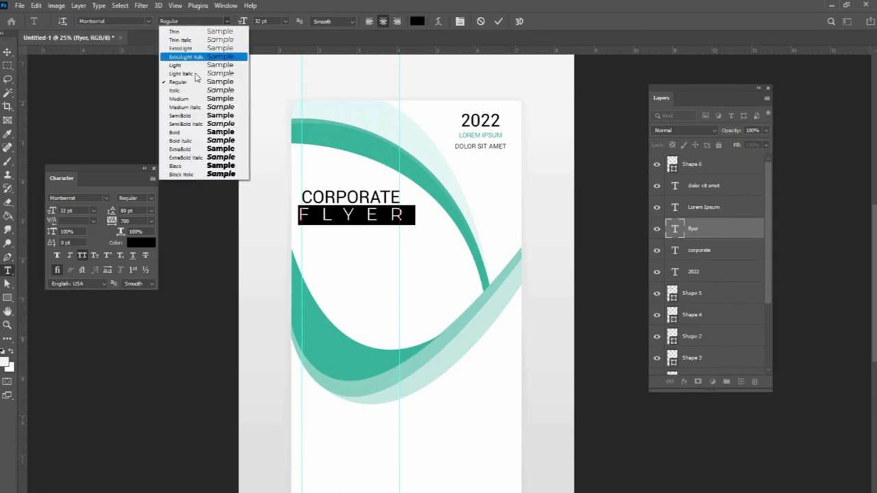
click(199, 115)
- Reduce the tracking of FLYER to 600 and fit the word between the guides, slightly lower under CORPORATE
key(shift+Down)
key(shift+Down)
key(shift+Down)
key(shift+Down)
key(shift+Down)
key(shift+Down)
key(shift+Down)
key(shift+Down)
key(shift+Down)
key(shift+Down)
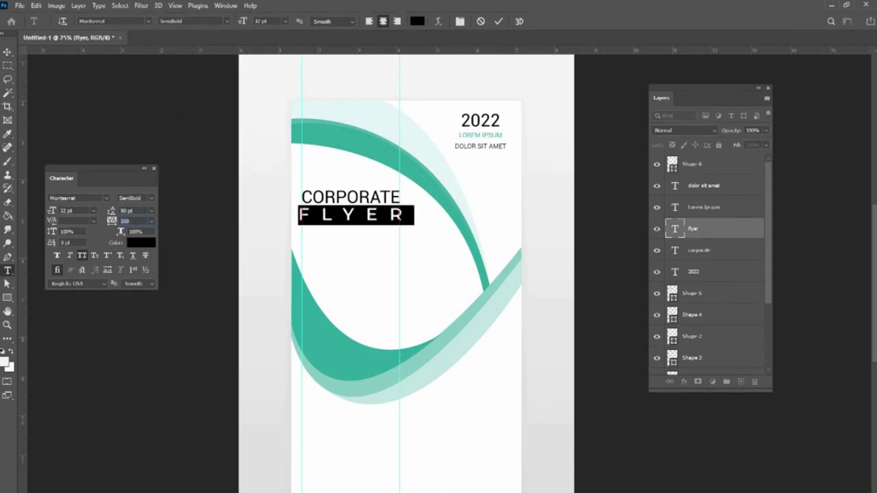
key(ctrl+Return)
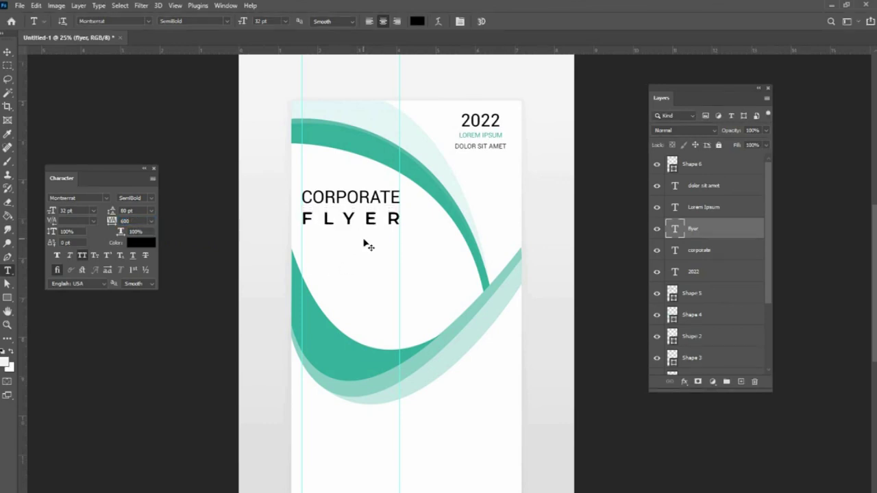
- Recolor FLYER with the teal sampled from the curved band (H 176, S 99, B 66)
double_click(339, 217)
click(417, 22)
click(324, 325)
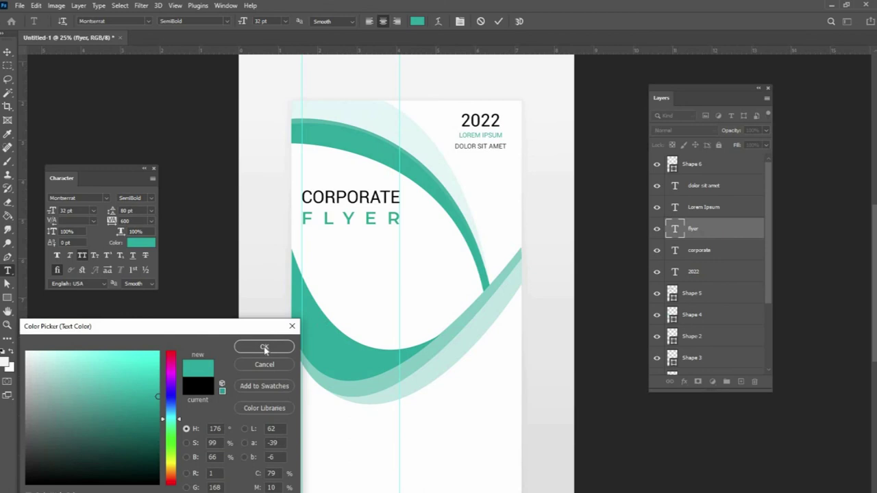
click(266, 348)
key(ctrl+Return)
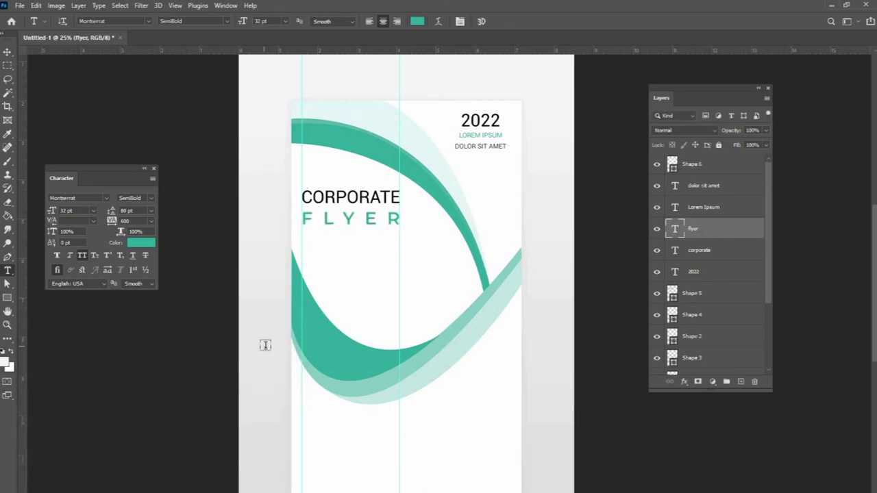
- Add a new text line reading "TEXT GOESHERE" below FLYER
click(303, 241)
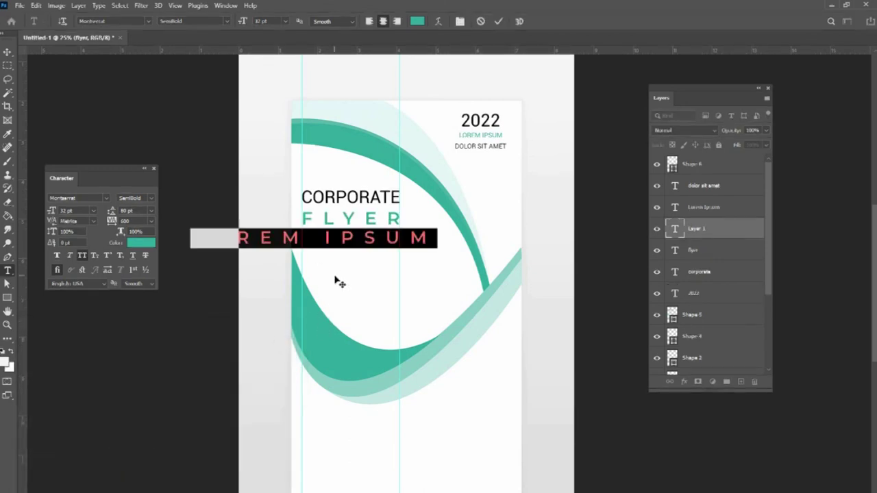
text(TEXT)
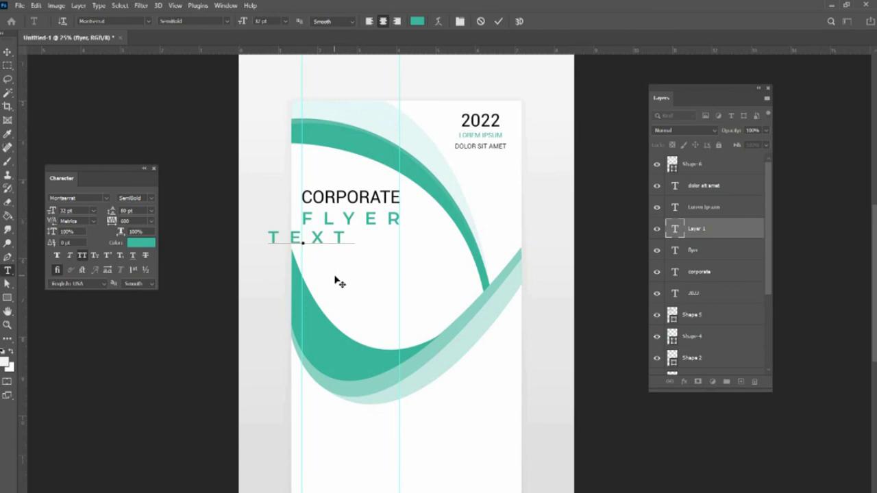
text( GOES)
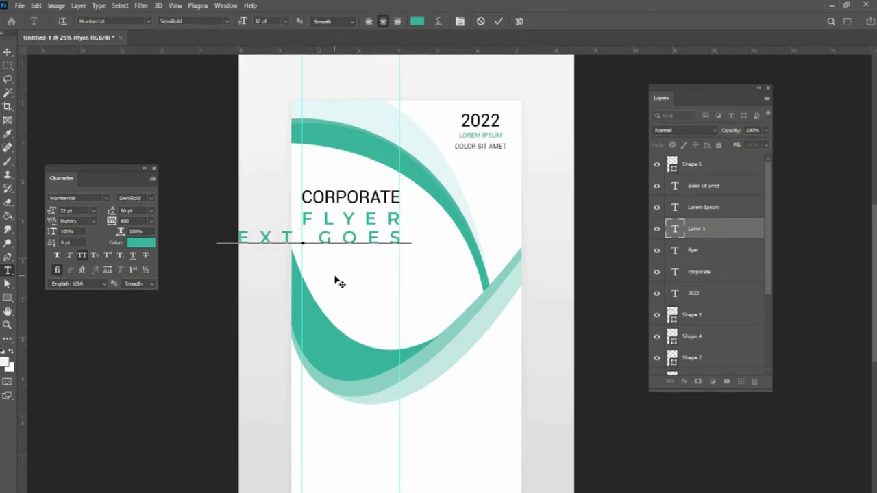
text(HERE)
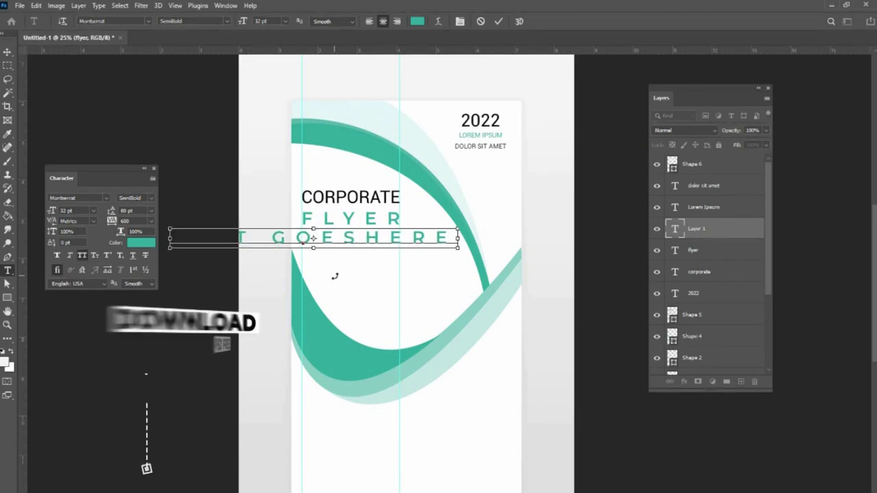
- Set the TEXT GOESHERE line to 11 pt and move it under FLYER between the guides
key(ctrl+a)
drag(243, 21, 234, 21)
key(Down)
key(ctrl+Return)
drag(347, 247, 392, 241)
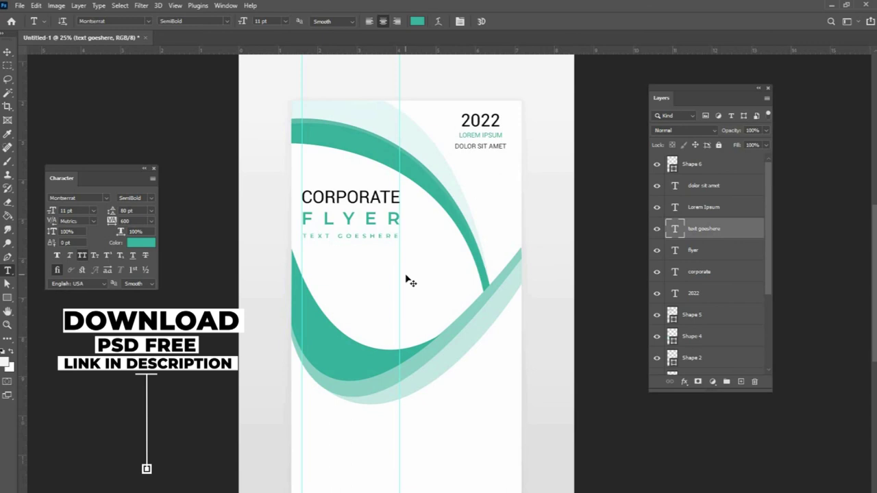
- Recolor the TEXT GOESHERE line to a dark gray
click(370, 241)
key(ctrl+a)
click(420, 23)
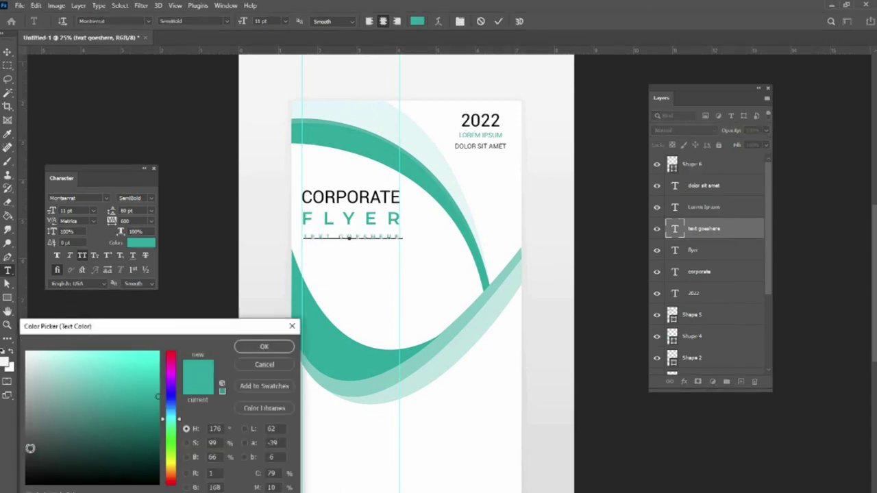
key(Return)
- Recolor the CORPORATE line to a dark gray
click(343, 196)
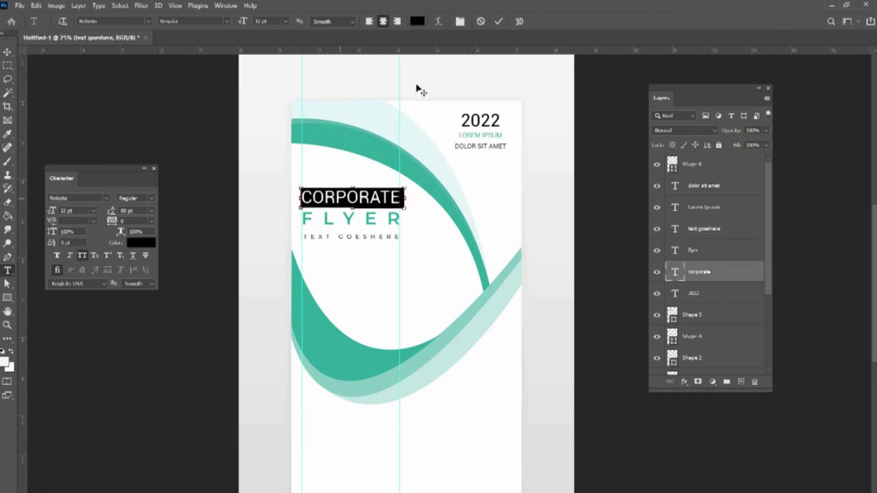
click(417, 22)
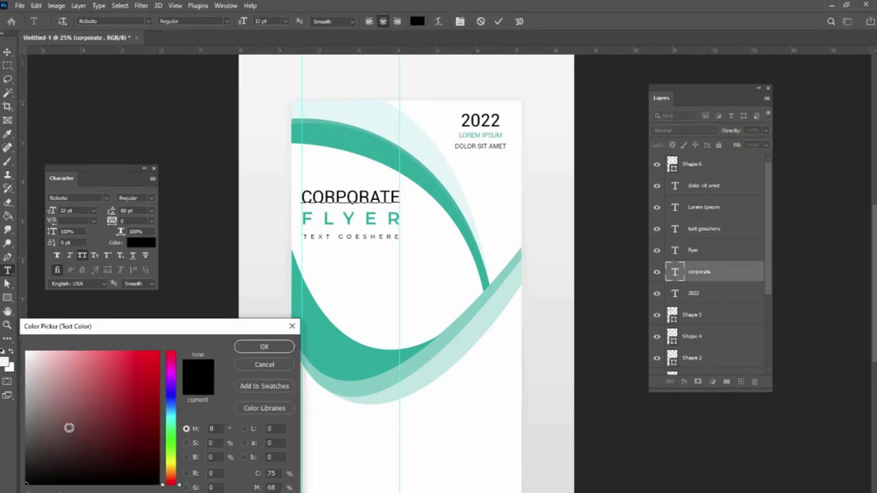
click(259, 346)
click(241, 342)
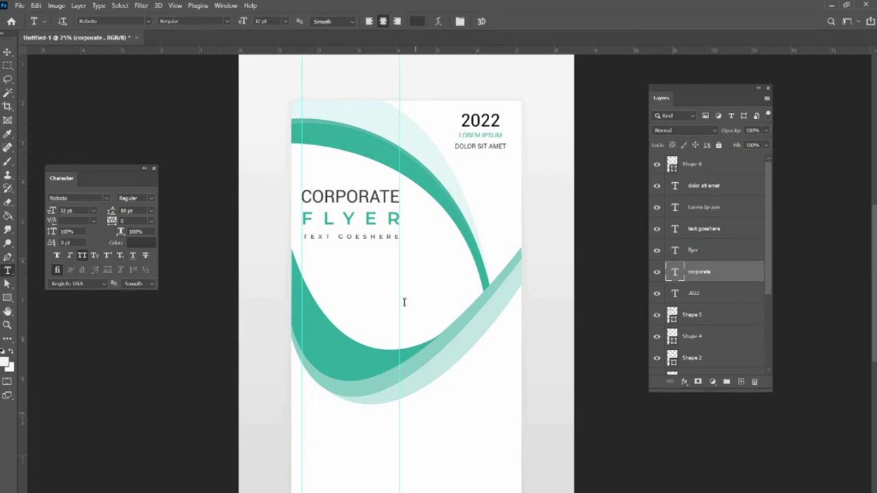
- Duplicate FLYER to the page's lower-right area, replace its text with "REPORT" and set the tracking to 0
drag(349, 221, 464, 476)
double_click(483, 473)
text(REPORT)
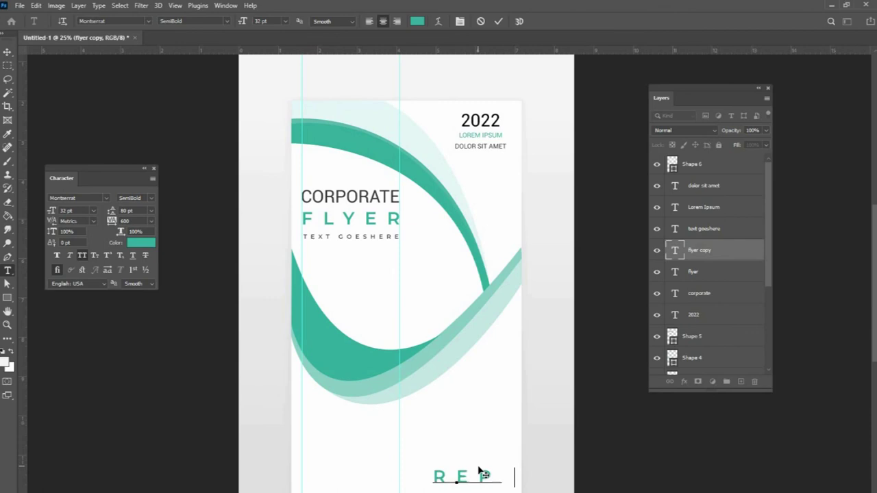
key(ctrl+a)
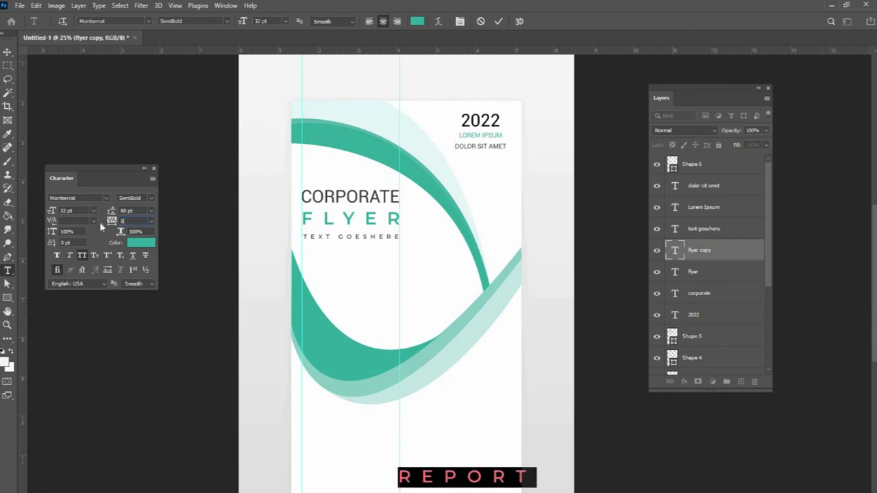
key(Return)
key(ctrl+Return)
- Duplicate REPORT directly above itself and replace the copy's text with "ANNUAL"
drag(476, 475, 497, 465)
click(497, 464)
key(ctrl+a)
text(ANNUAL)
- Recolor ANNUAL to near-black (H 176, S 97, B 3) and set its font weight to Light
key(ctrl+a)
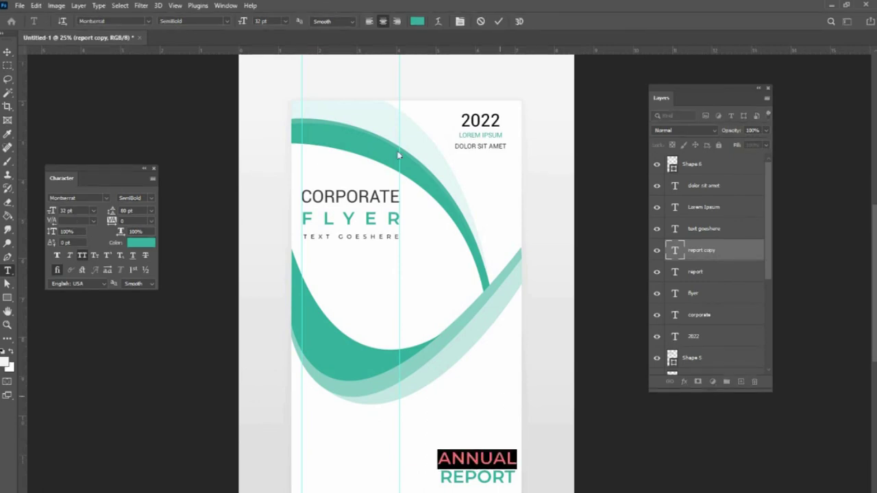
click(417, 21)
click(153, 480)
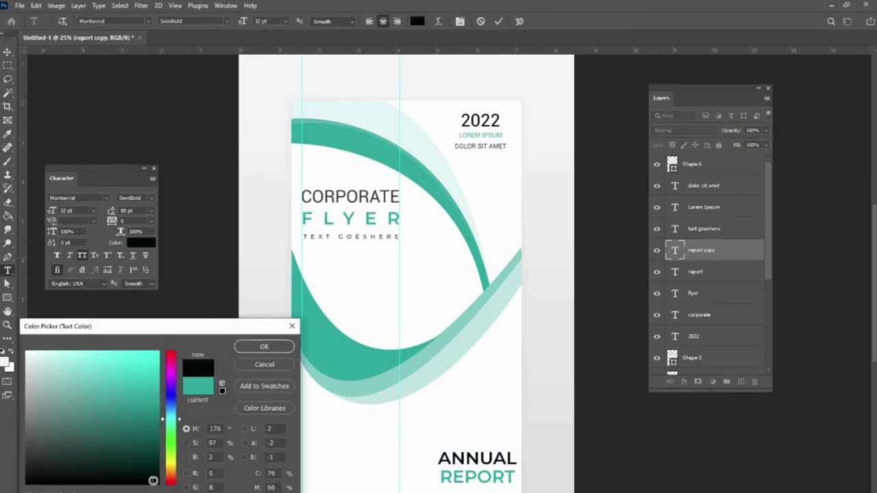
key(Return)
click(151, 198)
click(151, 241)
- Set the font weight of REPORT to Medium and nudge the word slightly to the right
double_click(480, 476)
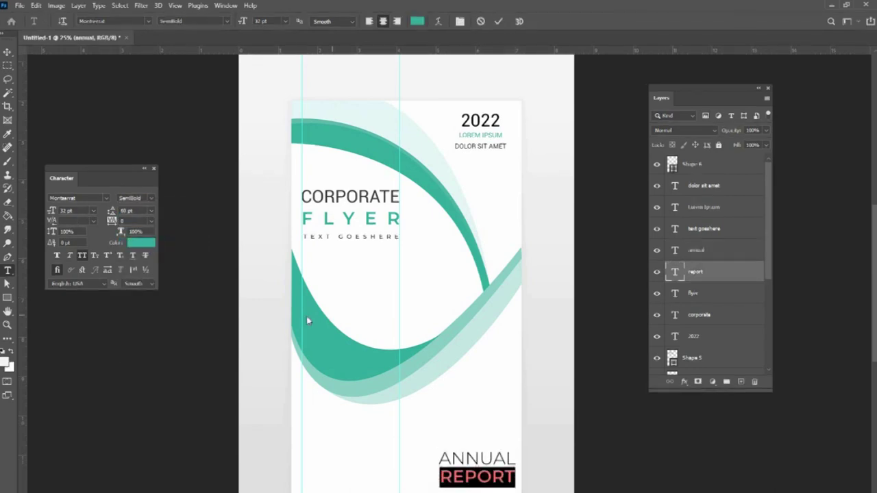
click(151, 198)
click(141, 275)
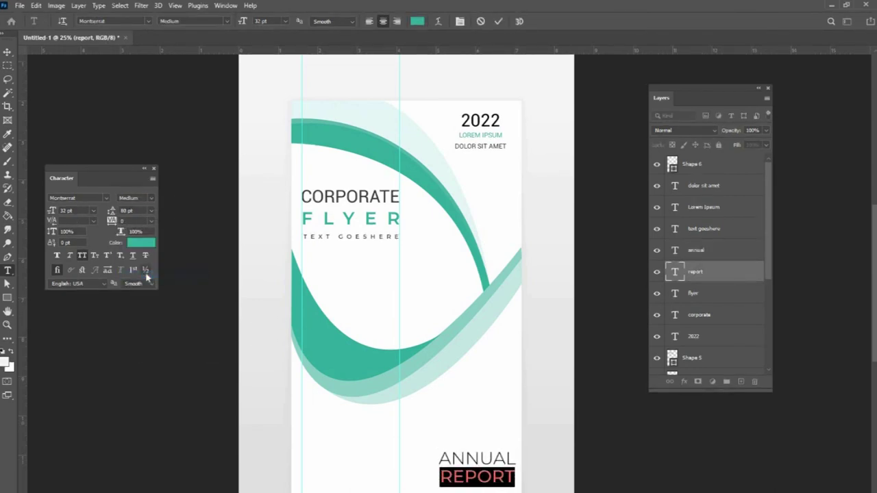
key(ctrl+Return)
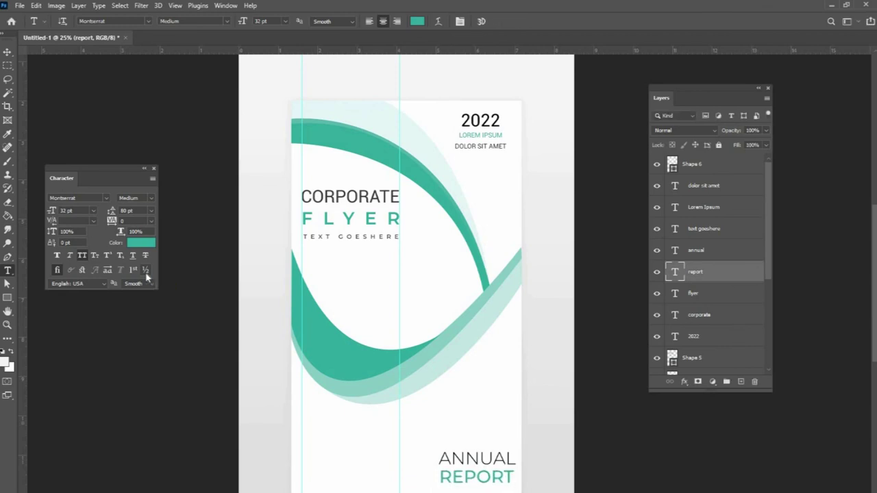
key(ctrl+shift+Right)
key(ctrl+shift+Right)
- Reduce ANNUAL to 30 pt and nudge it right to line up with REPORT
double_click(492, 459)
key(ctrl+shift+comma)
key(ctrl+Return)
key(ctrl+shift+Right)
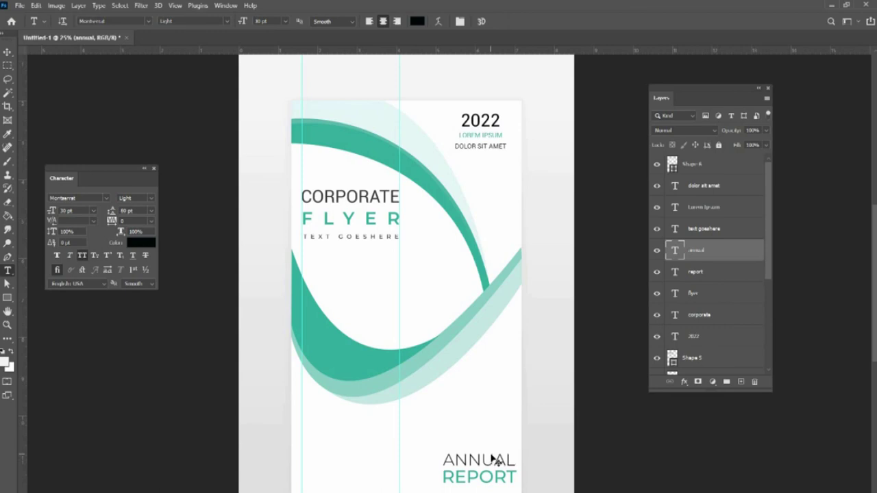